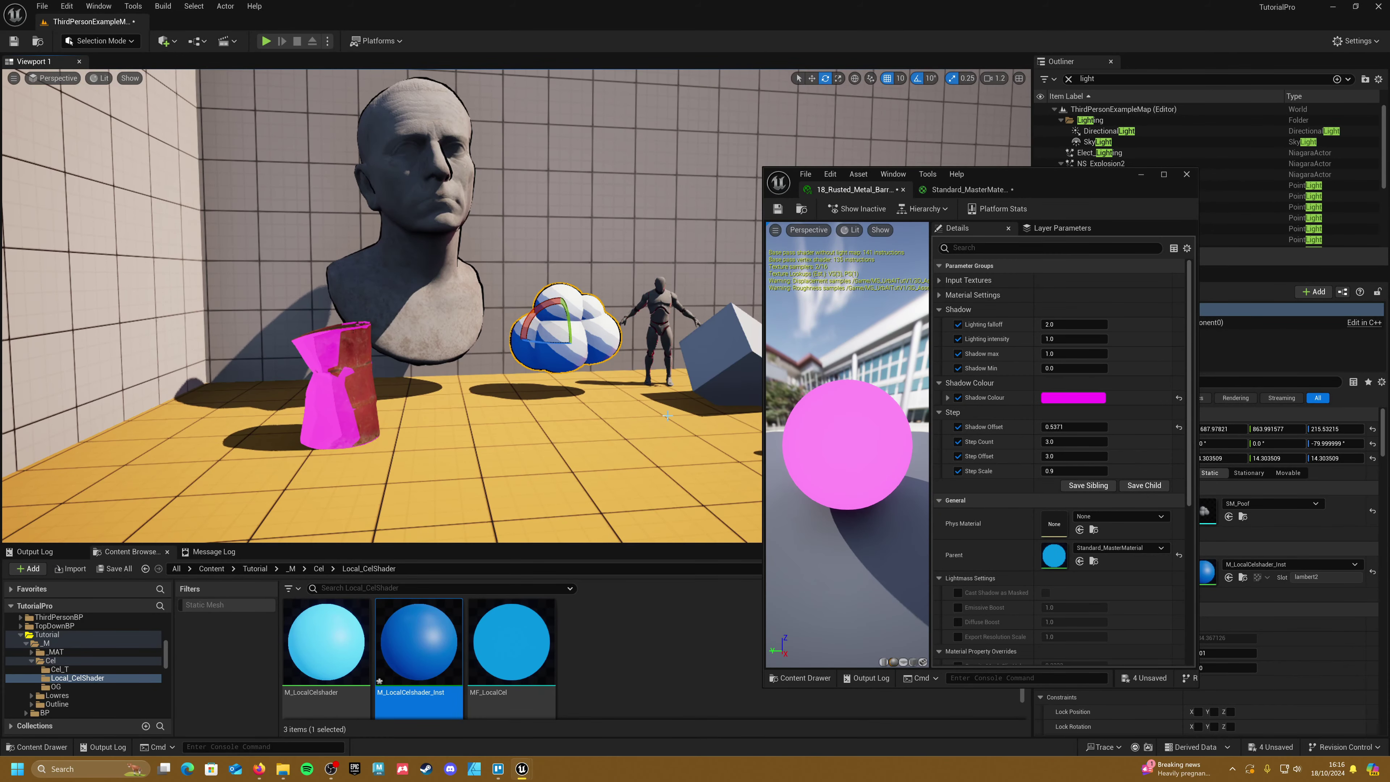
# Step: Select the directional light and rotate it to examine the cel shading on the barrel and cloud
pyautogui.press('w')
pyautogui.moveTo(465, 306); pyautogui.dragTo(432, 320, button='right')
pyautogui.press('s')
pyautogui.click(1109, 132)
pyautogui.moveTo(657, 279)
pyautogui.mouseDown()
pyautogui.moveTo(697, 280)
pyautogui.moveTo(672, 279)
pyautogui.mouseUp()
pyautogui.moveTo(677, 250); pyautogui.dragTo(680, 252)
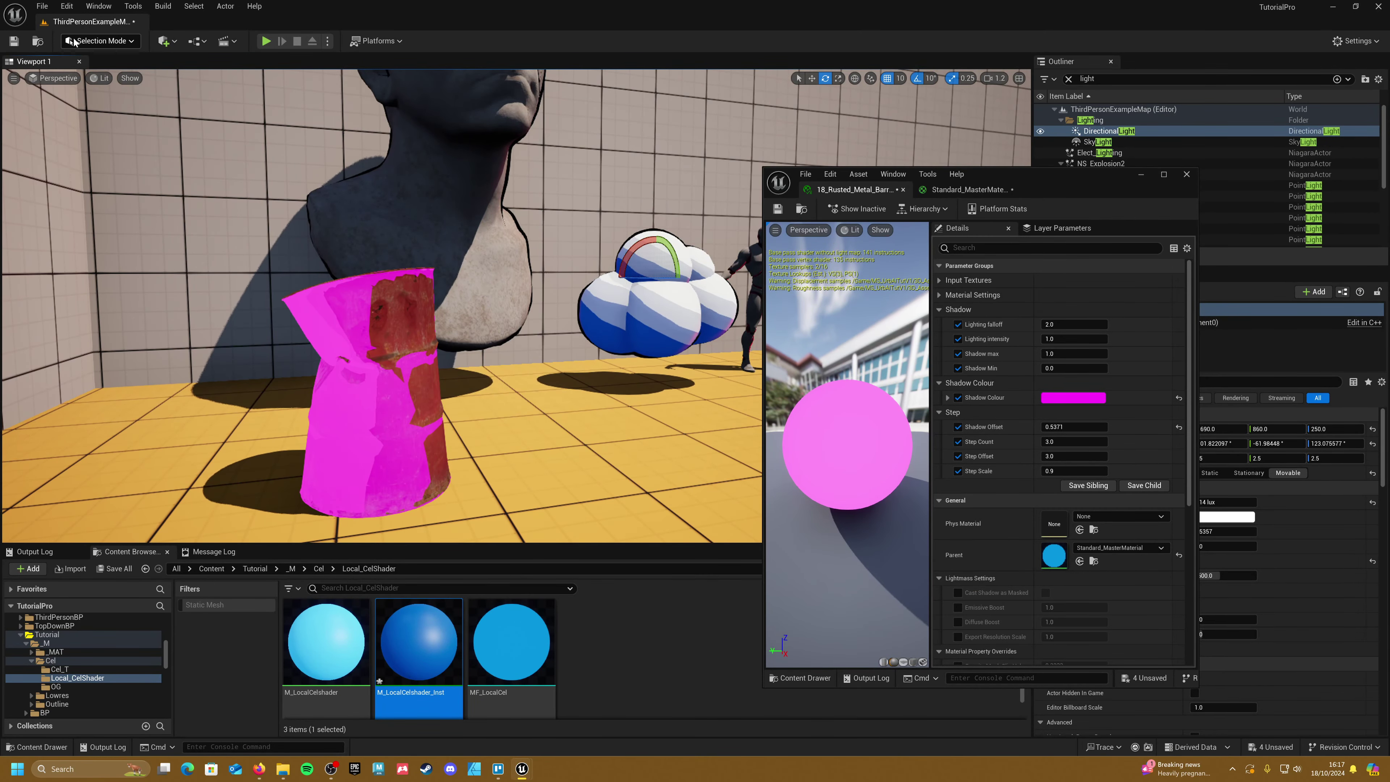
pyautogui.click(42, 7)
pyautogui.click(90, 161)
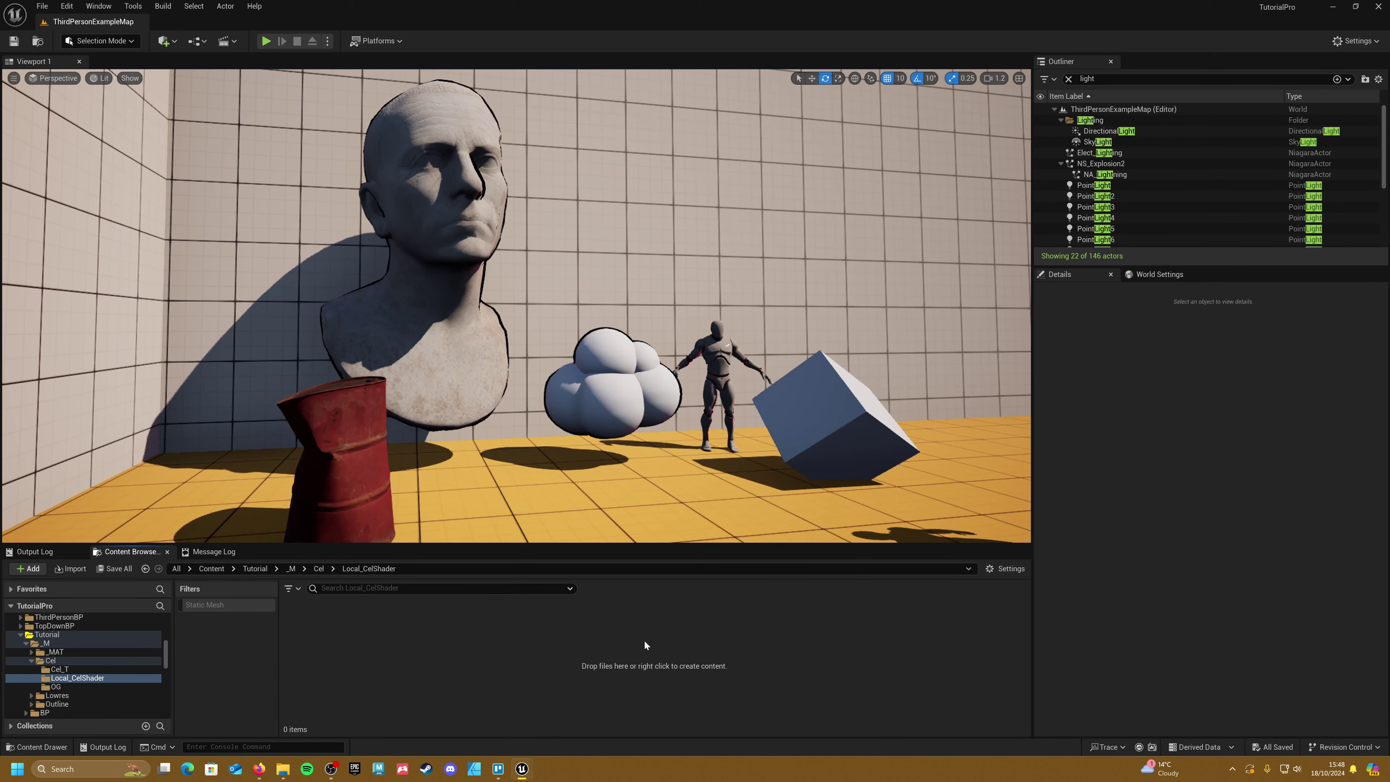
# Step: Create a material function named MF_LocalCel in the Local_CelShader folder
pyautogui.rightClick(482, 632)
pyautogui.moveTo(569, 516)
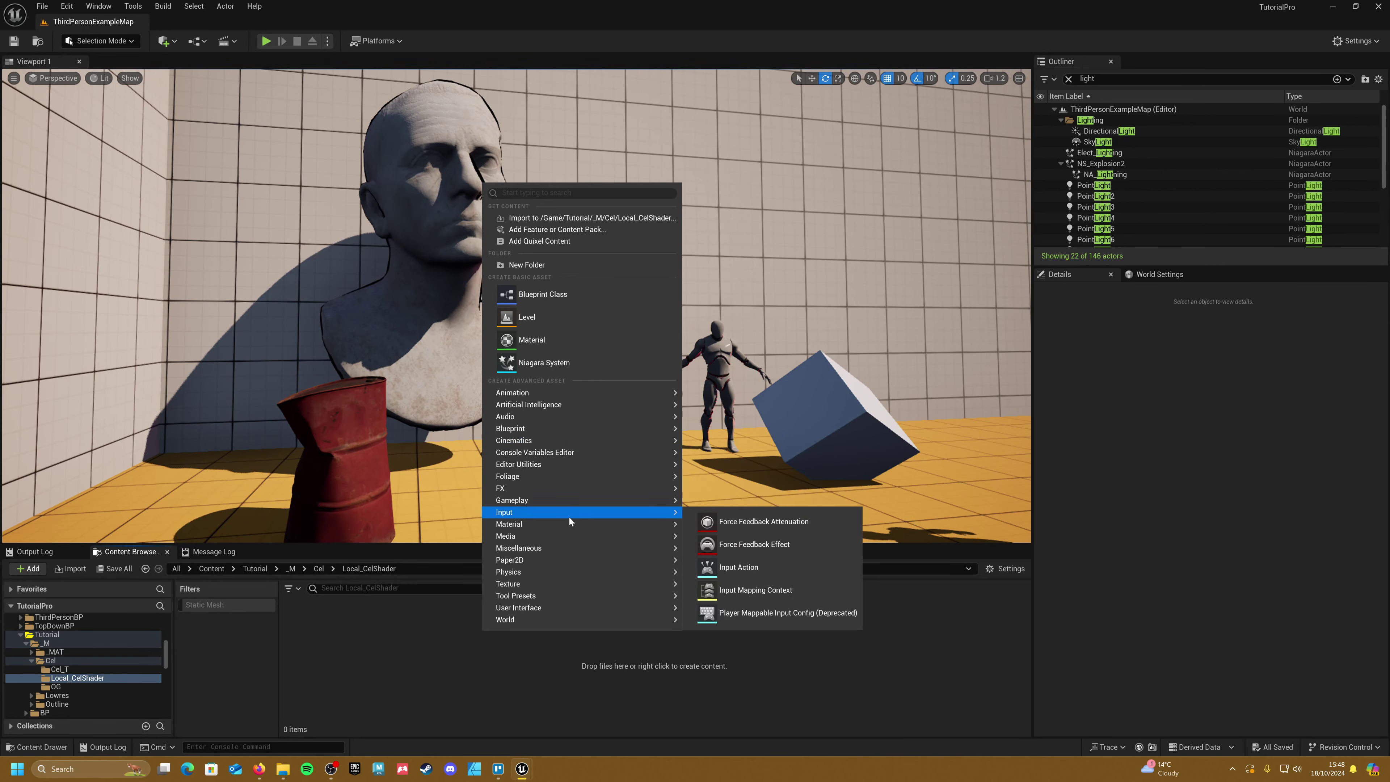
pyautogui.click(791, 517)
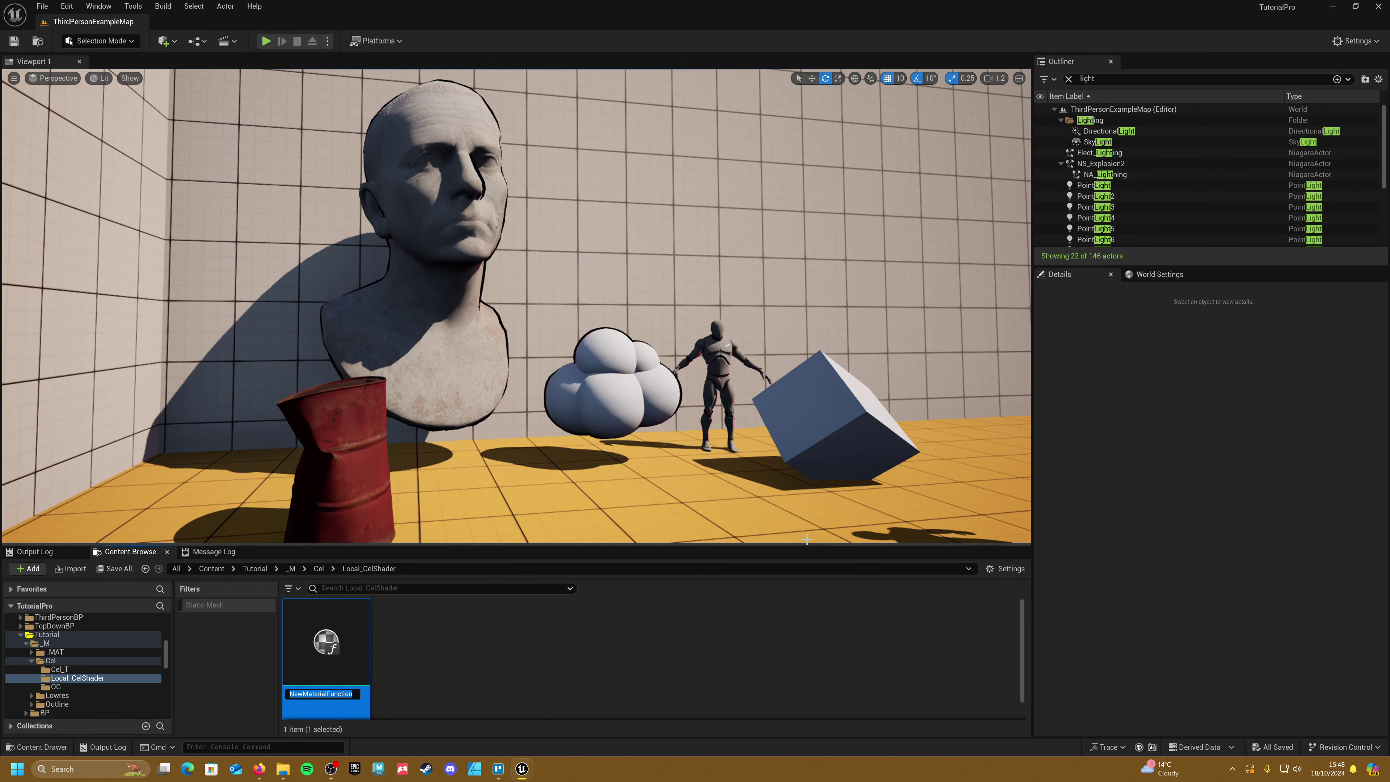
pyautogui.write('MF_LocalCel')
pyautogui.press('Return')
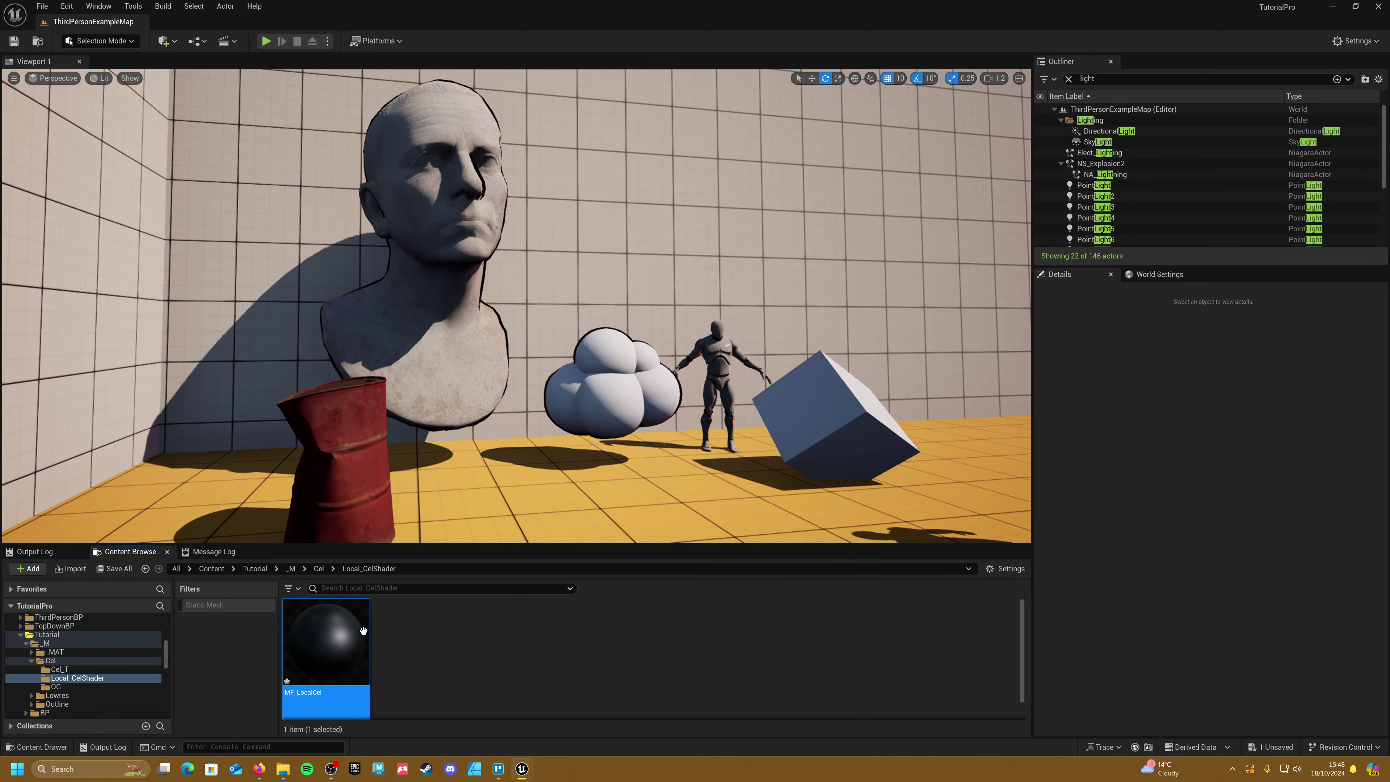
# Step: Open MF_LocalCel for editing and enable Expose to Library for the function
pyautogui.doubleClick(327, 643)
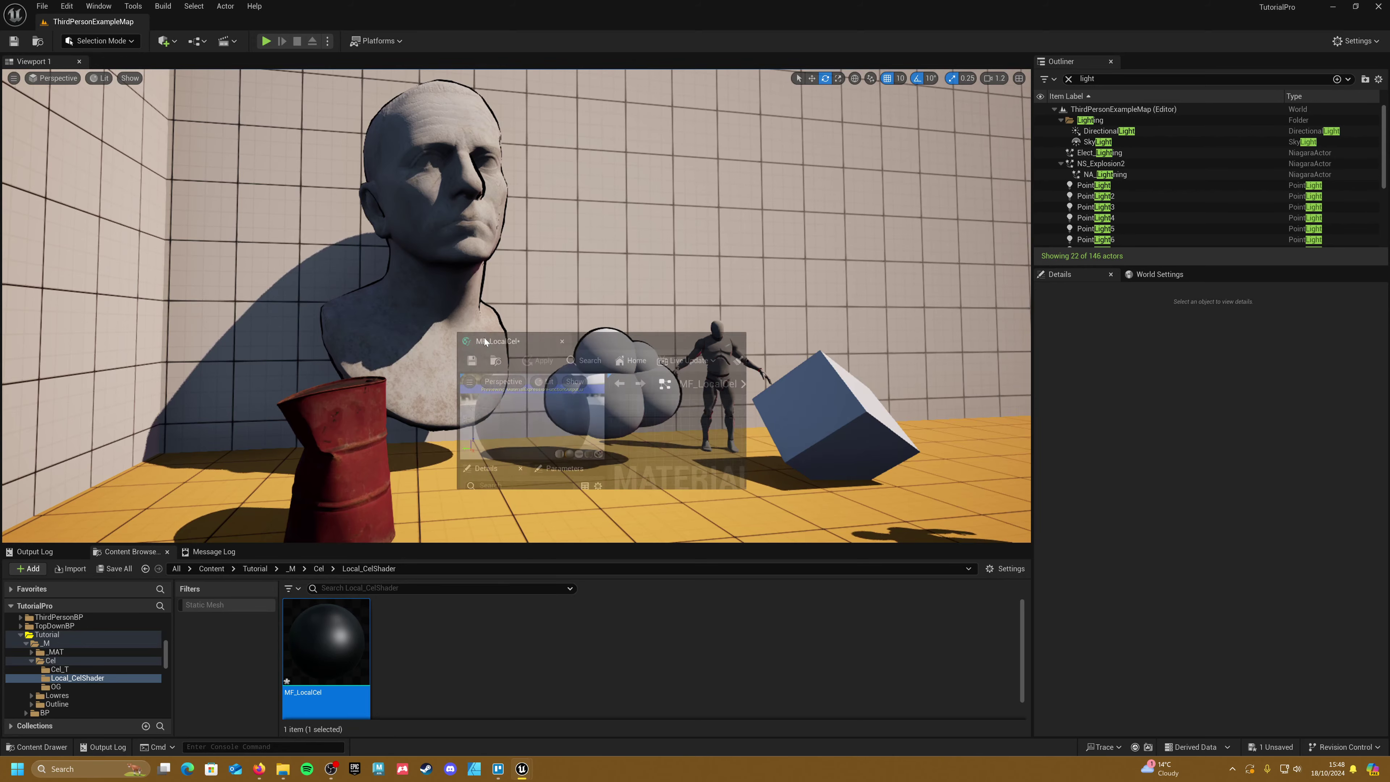
pyautogui.click(1070, 339)
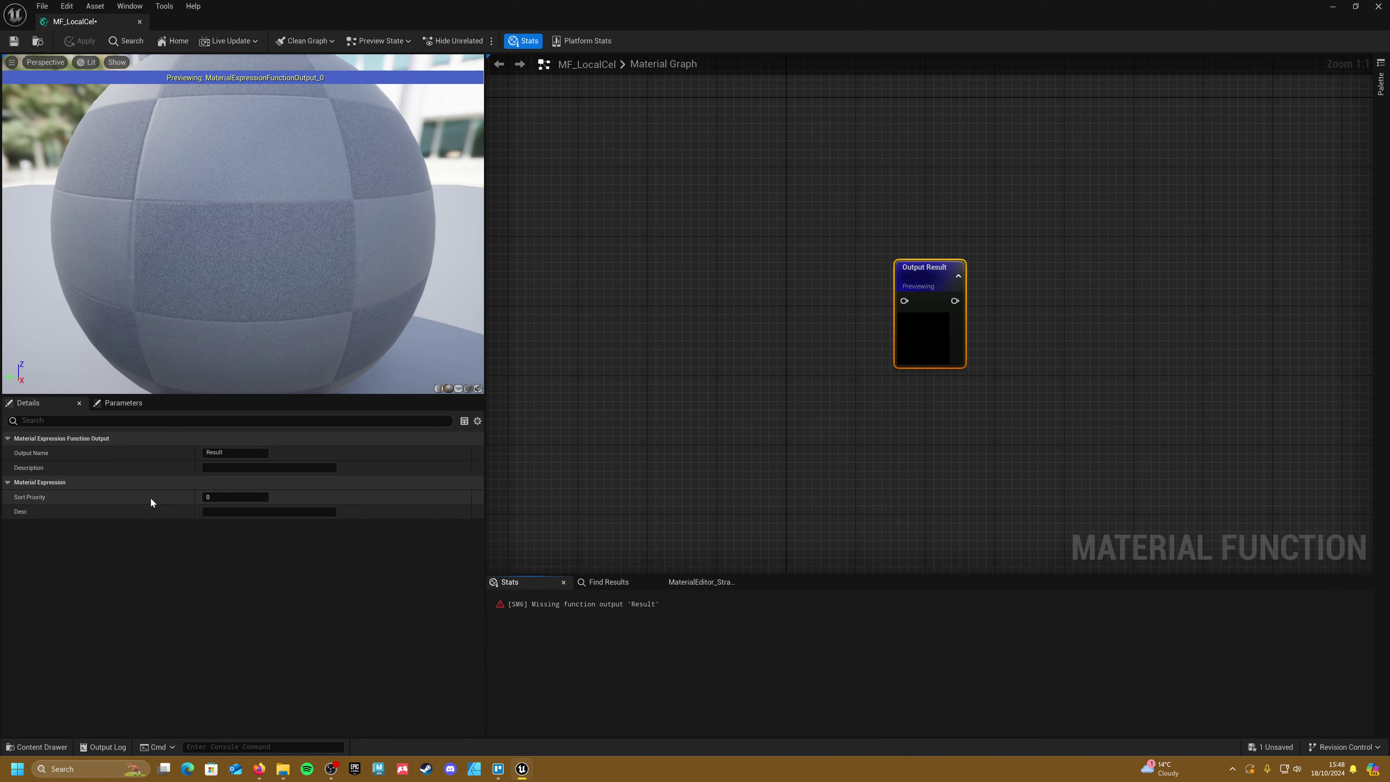
pyautogui.click(783, 434)
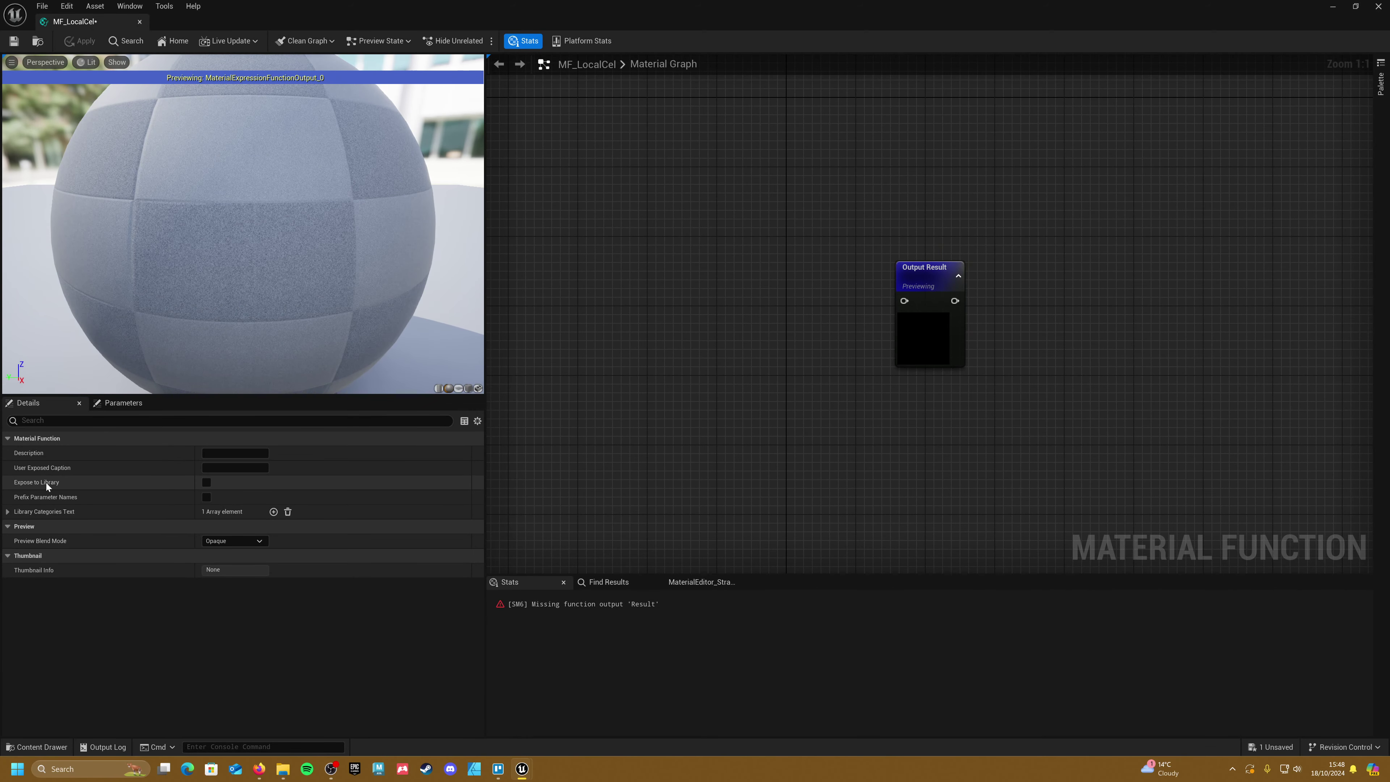
pyautogui.click(206, 481)
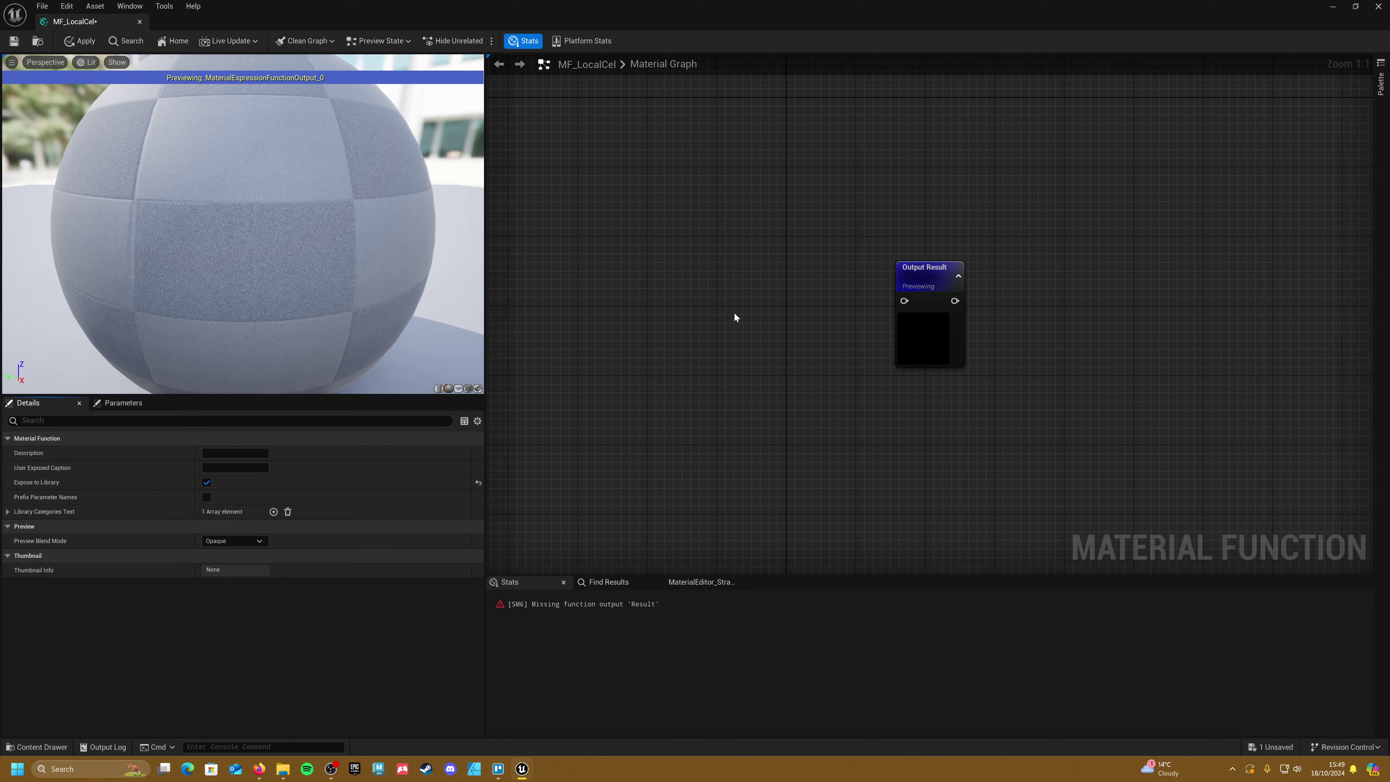
# Step: Add an Atmosphere Sun Light Vector node and feed it into input A of a new Dot node
pyautogui.moveTo(733, 312); pyautogui.dragTo(1088, 322, button='right')
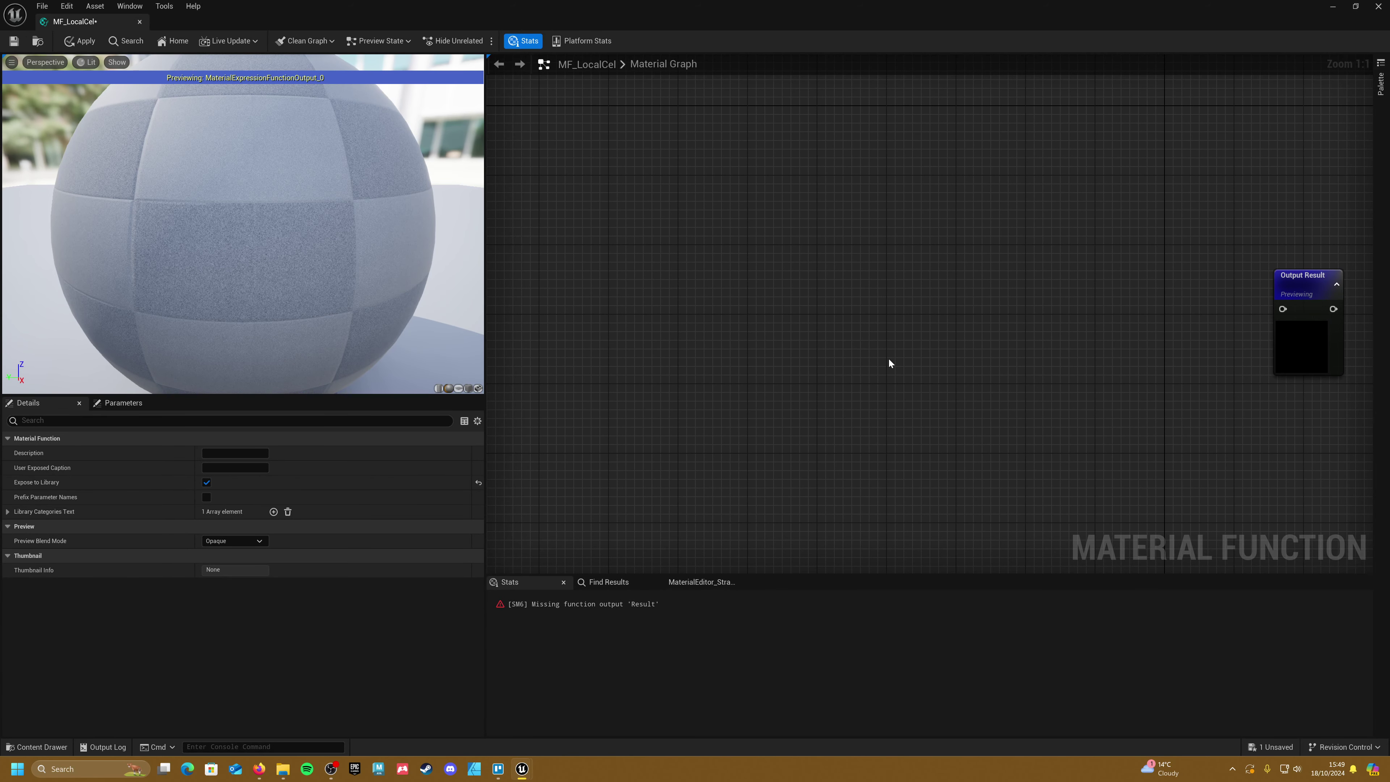
pyautogui.rightClick(753, 282)
pyautogui.write('atmo')
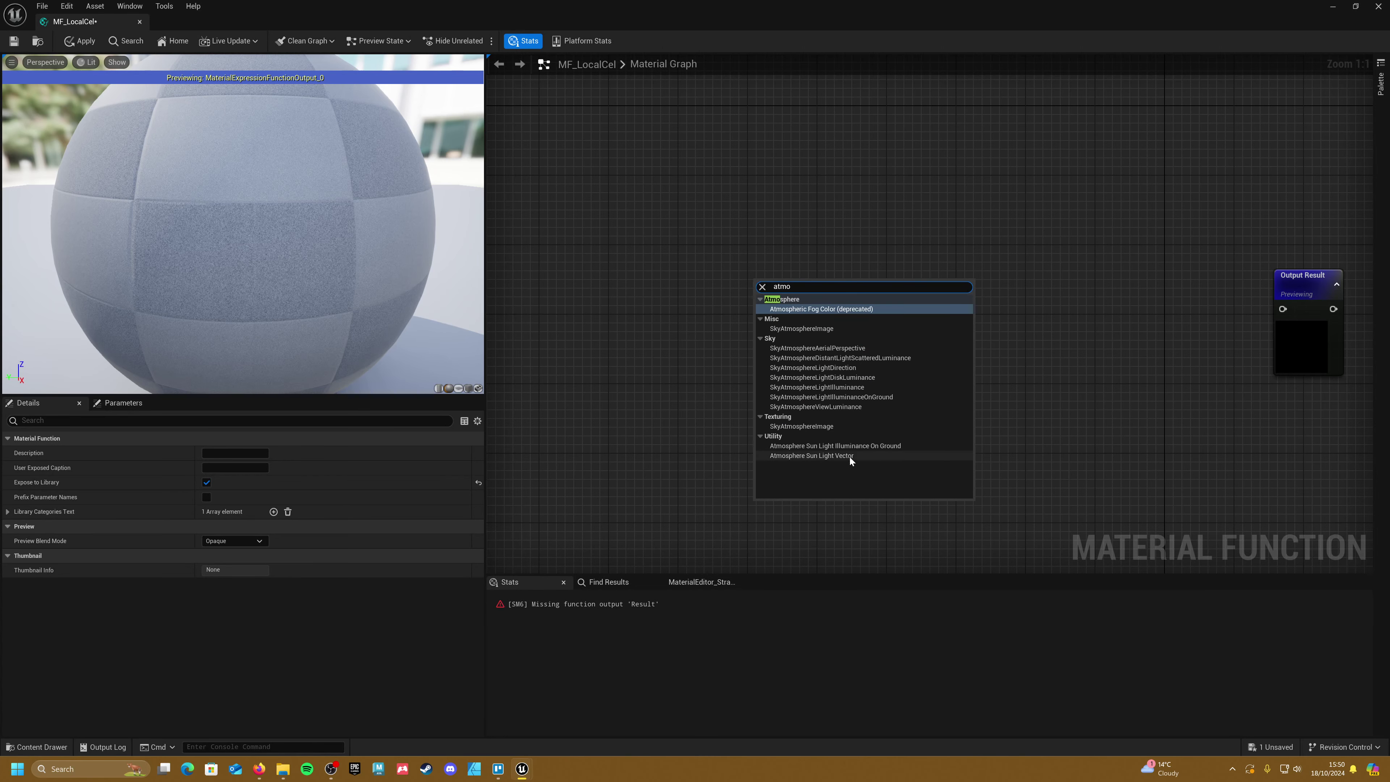
pyautogui.click(820, 455)
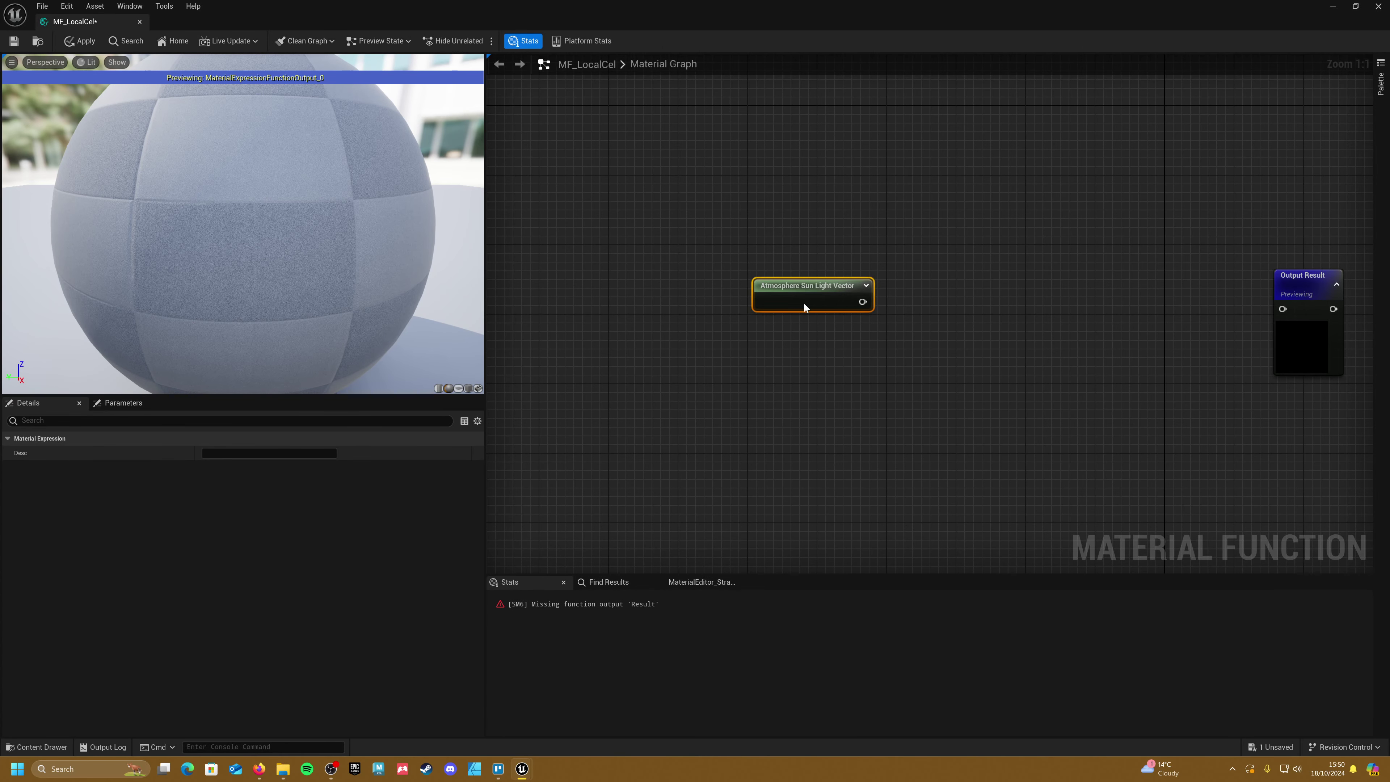
pyautogui.moveTo(804, 307); pyautogui.dragTo(737, 415)
pyautogui.write('dot')
pyautogui.click(916, 349)
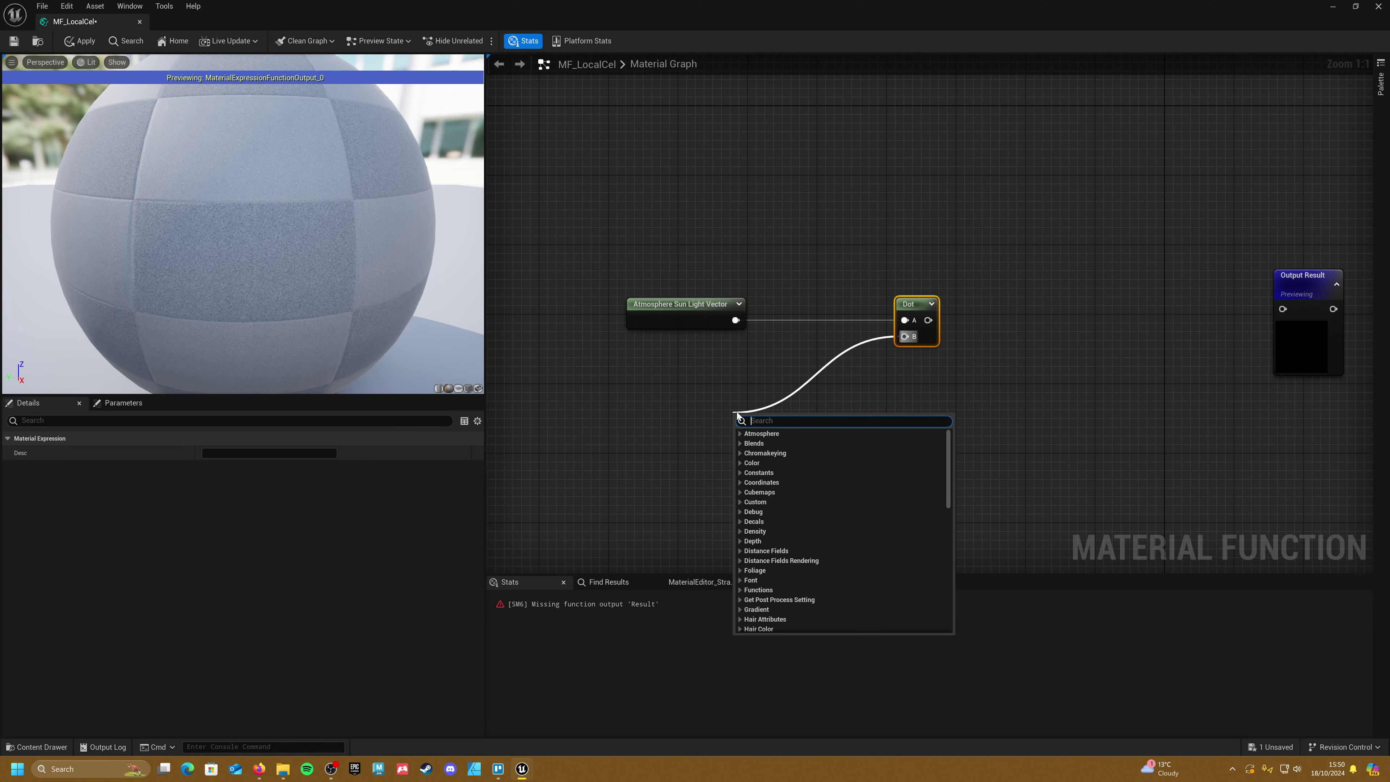
# Step: Feed a new VertexNormalWS node into the Dot's B input, connect the Dot to Output Result and inspect the preview sphere
pyautogui.write('vert')
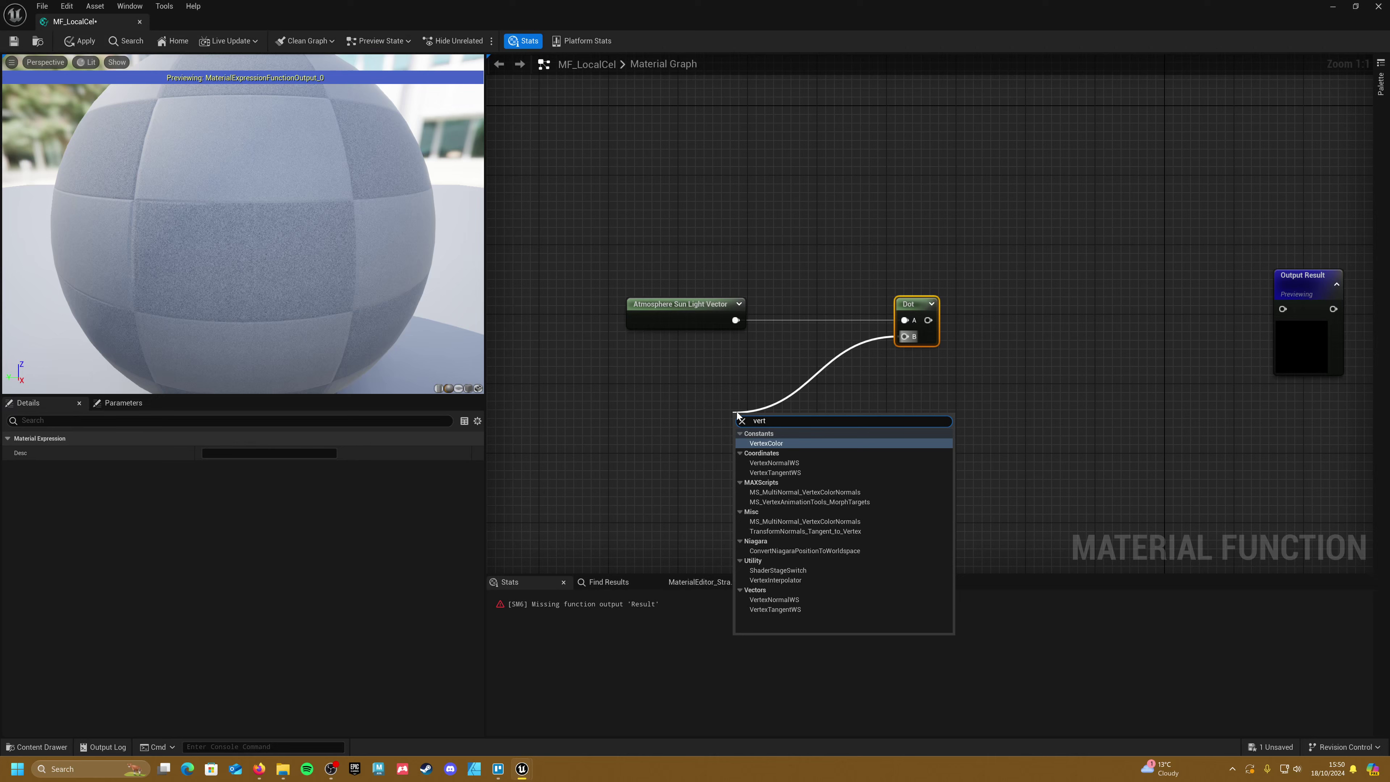
pyautogui.click(821, 463)
pyautogui.moveTo(761, 420); pyautogui.dragTo(658, 392)
pyautogui.moveTo(954, 338); pyautogui.dragTo(774, 359, button='right')
pyautogui.moveTo(747, 339)
pyautogui.mouseDown()
pyautogui.moveTo(806, 286)
pyautogui.moveTo(1102, 328)
pyautogui.mouseUp()
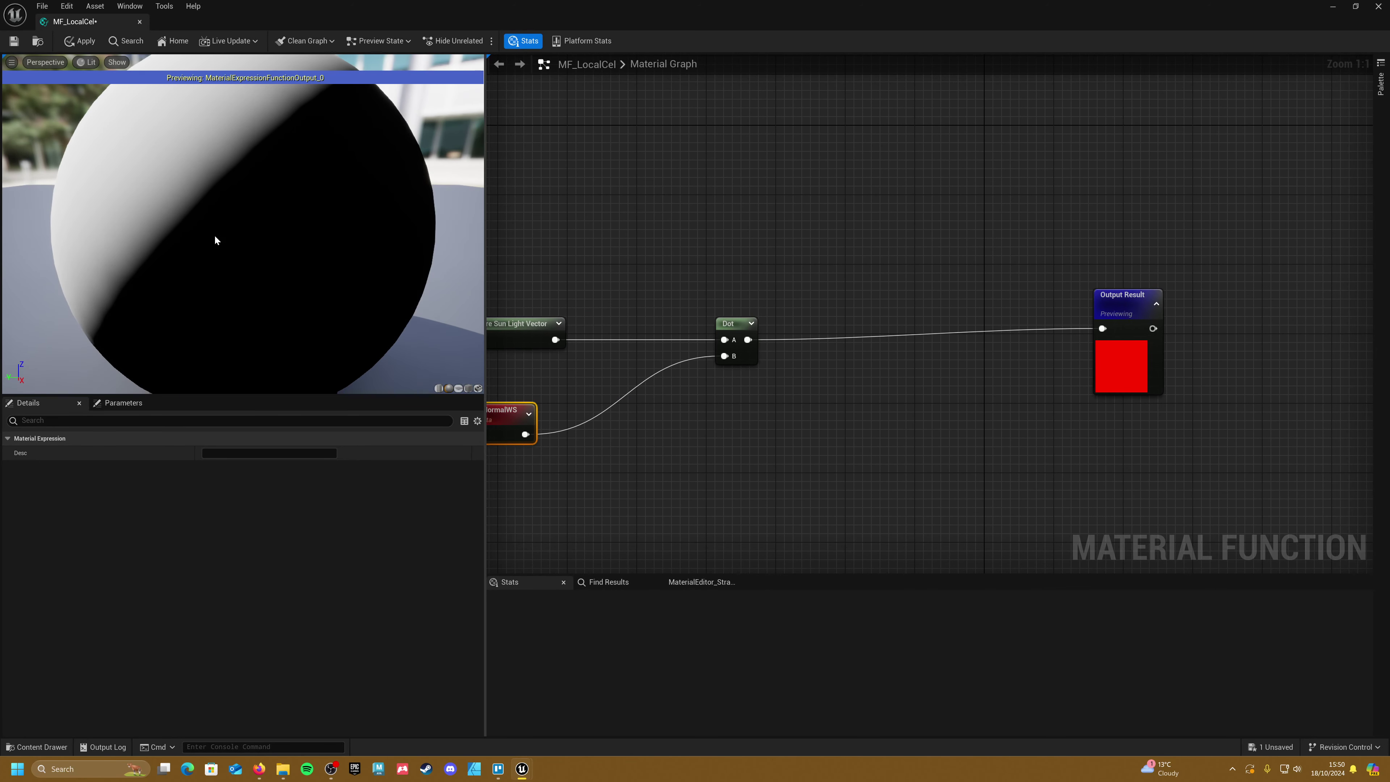
pyautogui.scroll(-5, 374, 251)
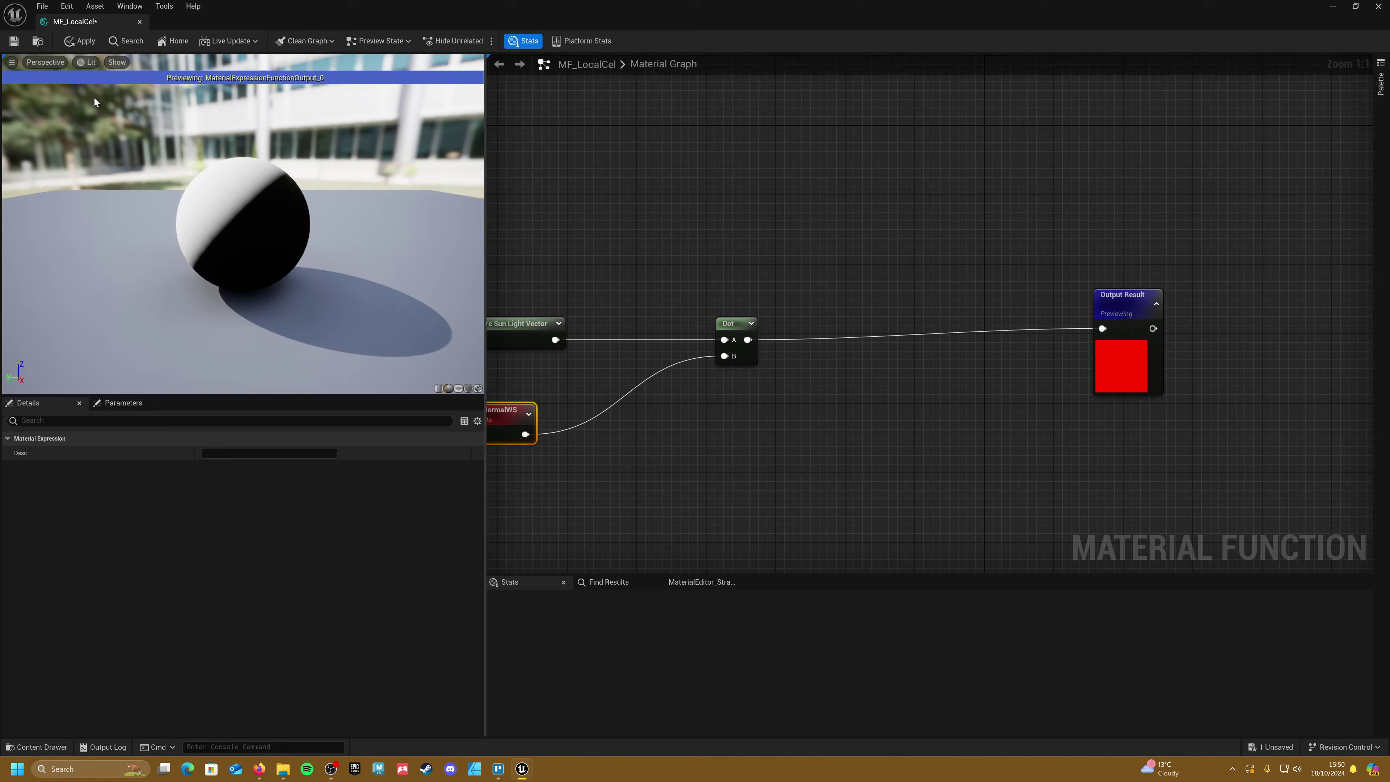
pyautogui.moveTo(240, 227); pyautogui.dragTo(269, 210)
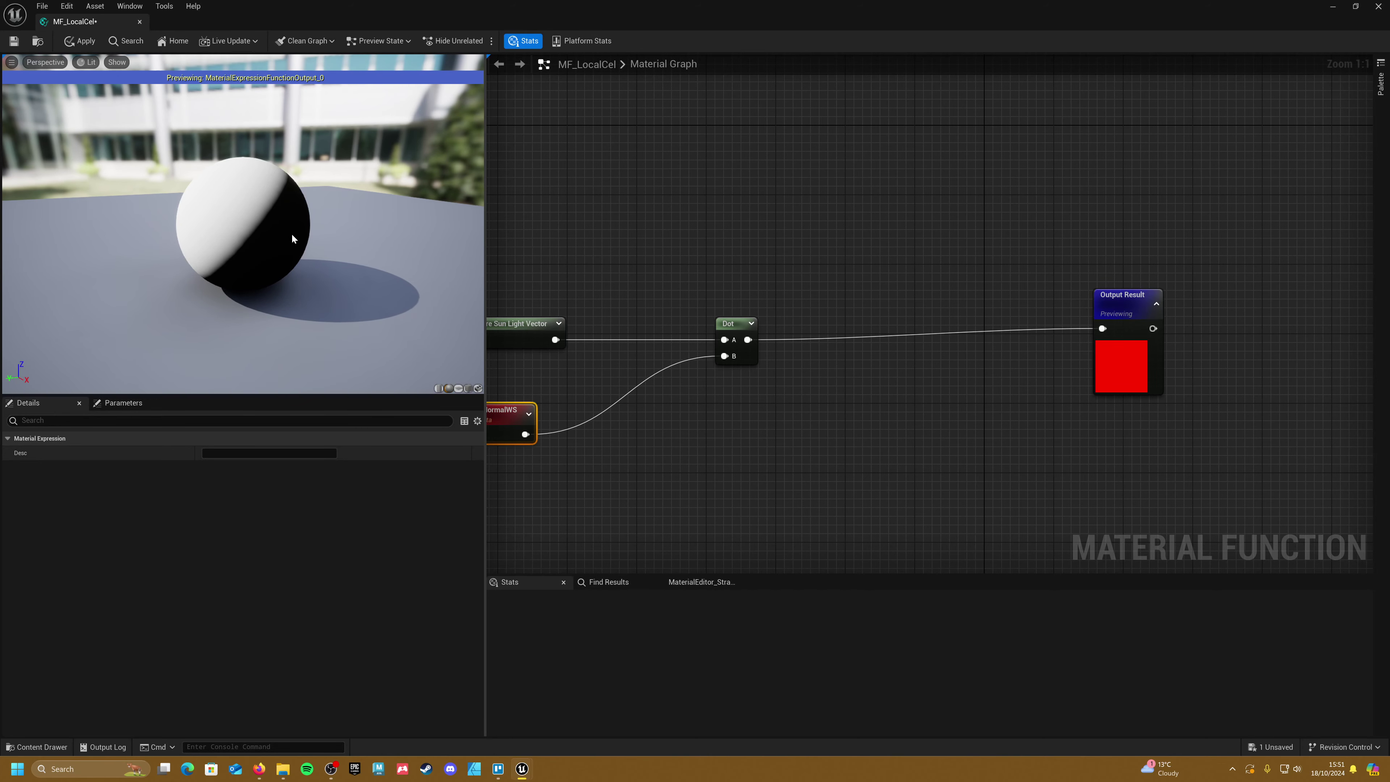
# Step: Move the sun light vector, VertexNormalWS and Dot nodes farther away from Output Result
pyautogui.moveTo(803, 402); pyautogui.dragTo(1009, 410, button='right')
pyautogui.moveTo(1033, 469); pyautogui.dragTo(704, 335)
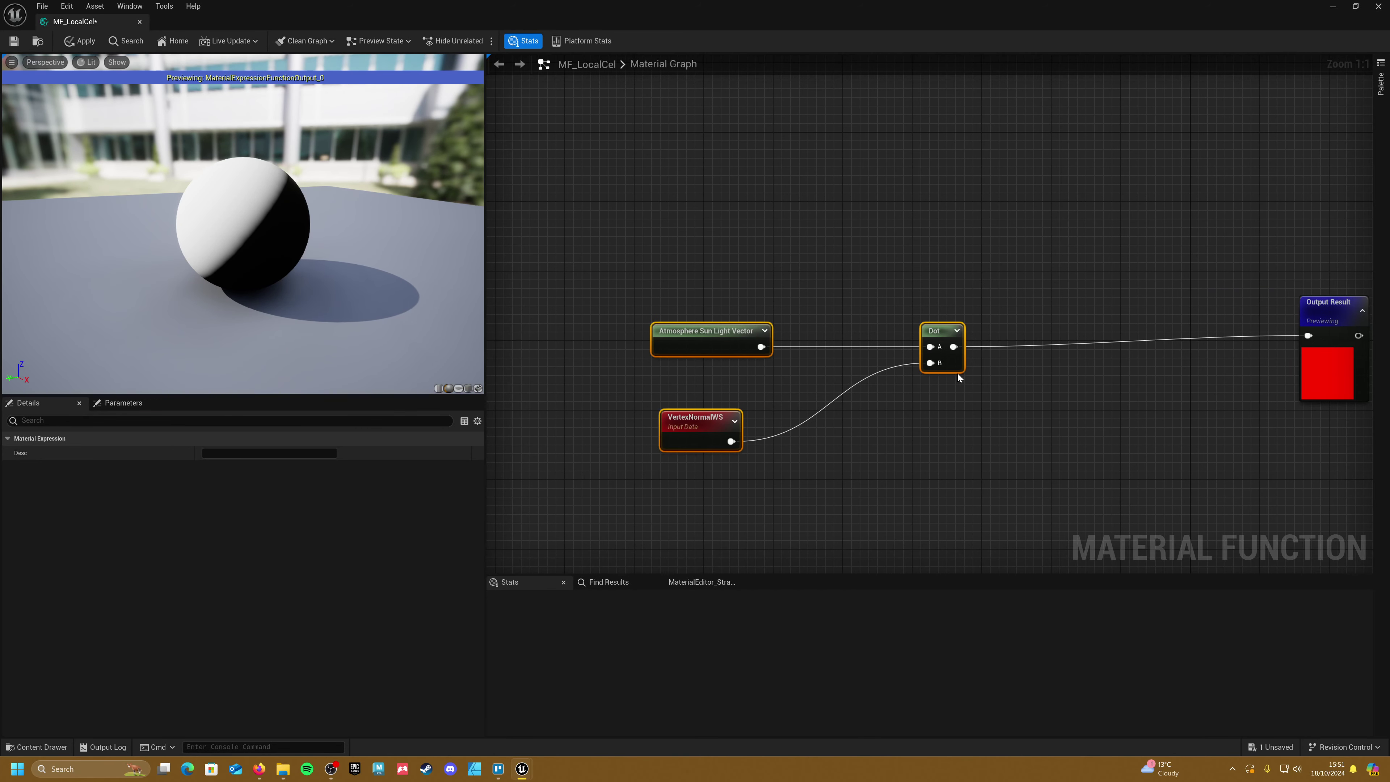
pyautogui.moveTo(955, 369); pyautogui.dragTo(711, 360)
pyautogui.moveTo(837, 371); pyautogui.dragTo(757, 363, button='right')
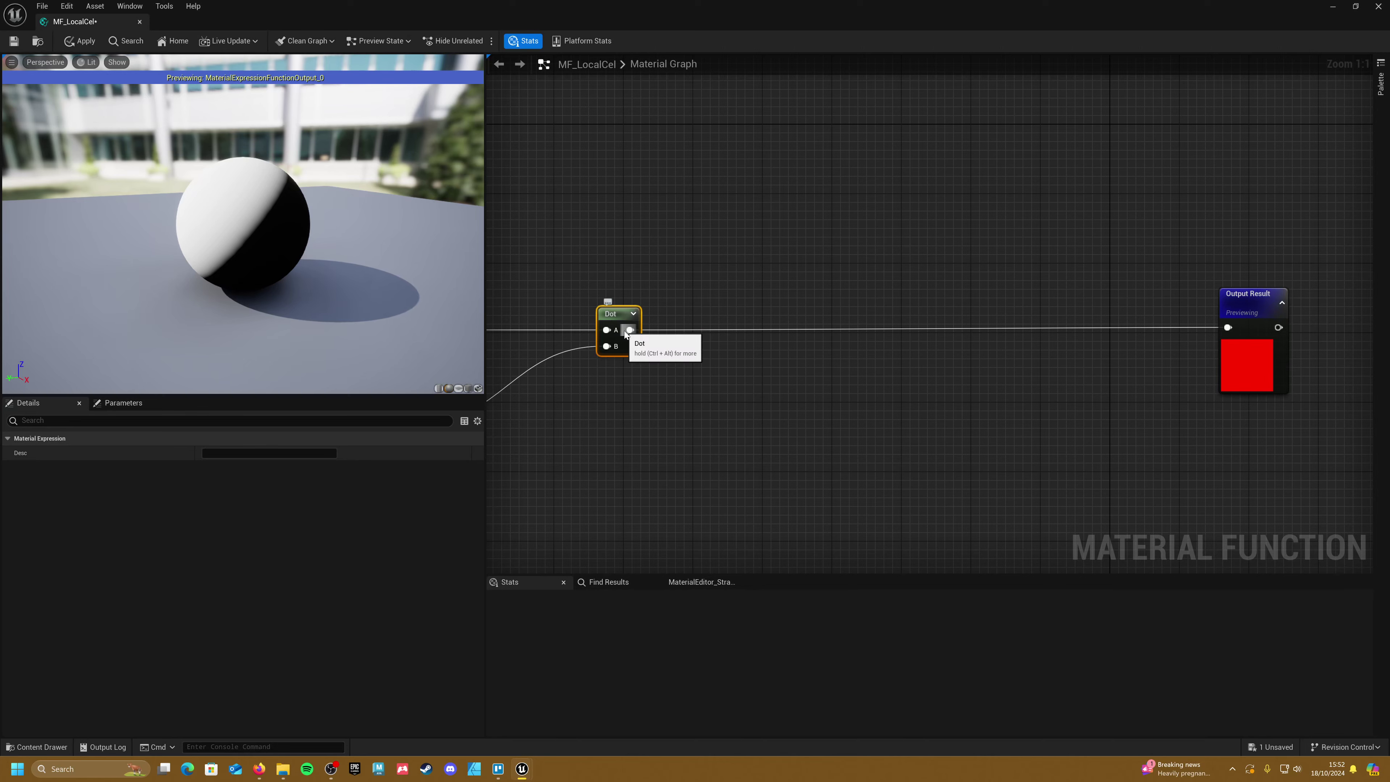
# Step: Chain a Saturate node from the Dot into a new Lerp's Alpha, then connect the Lerp to Output Result and align the nodes
pyautogui.moveTo(630, 330); pyautogui.dragTo(933, 416)
pyautogui.write('satu')
pyautogui.press('Return')
pyautogui.write('lerp')
pyautogui.press('Return')
pyautogui.moveTo(756, 445); pyautogui.dragTo(905, 386)
pyautogui.moveTo(915, 367); pyautogui.dragTo(1242, 332)
pyautogui.moveTo(932, 359); pyautogui.dragTo(923, 333)
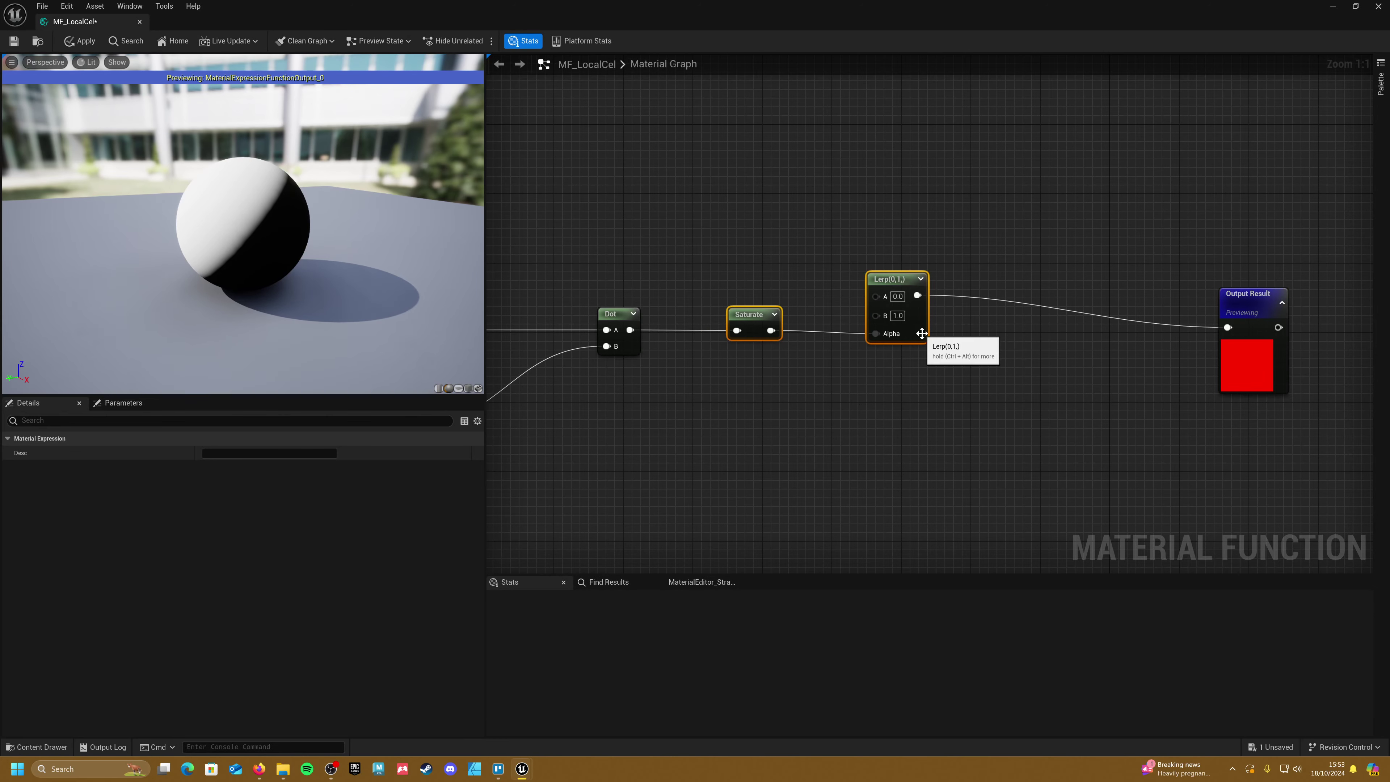
pyautogui.click(1256, 350)
pyautogui.moveTo(1257, 348); pyautogui.dragTo(1248, 331)
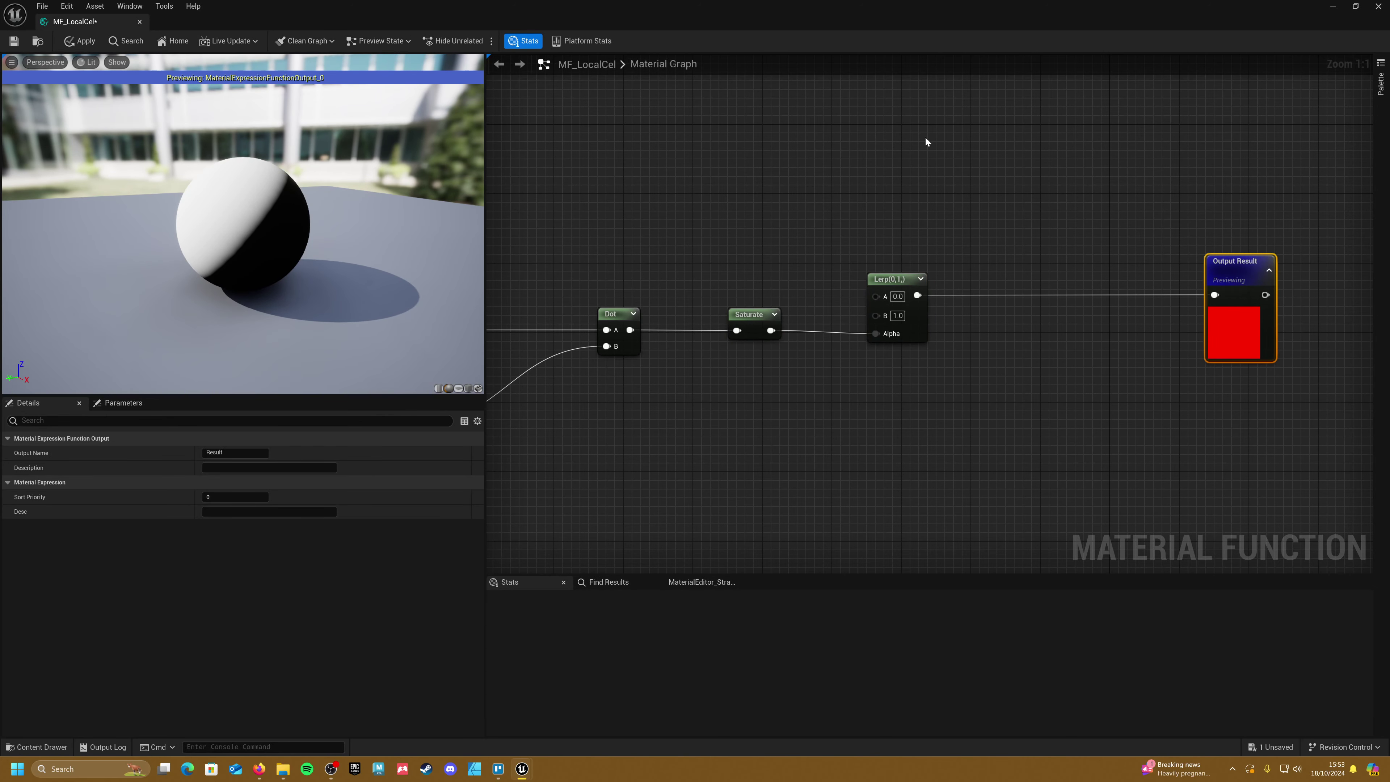
# Step: Add a three-component constant vector above the node chain and convert it to a parameter named Shadow Colour
pyautogui.moveTo(925, 141); pyautogui.dragTo(1033, 275, button='right')
pyautogui.rightClick(813, 243)
pyautogui.write('3')
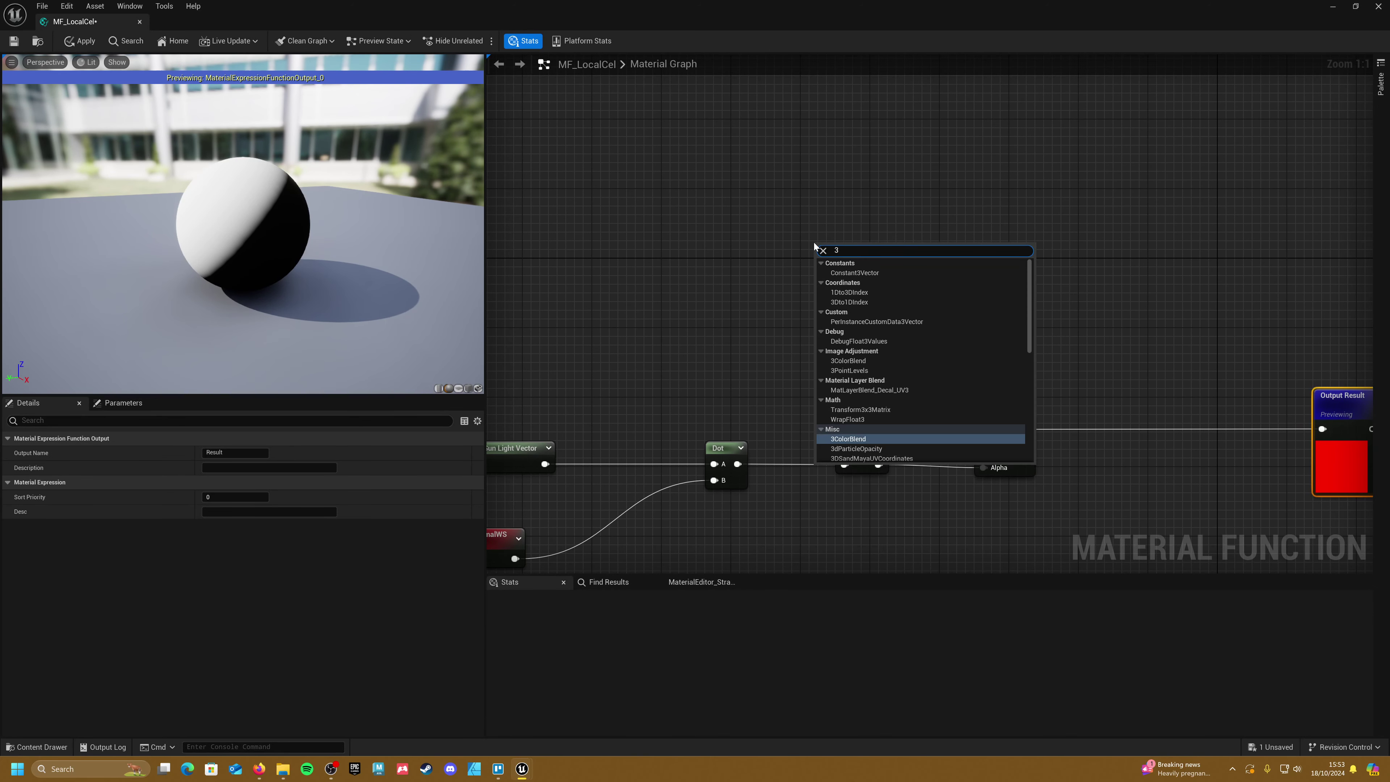
pyautogui.write('vec')
pyautogui.press('Return')
pyautogui.rightClick(857, 256)
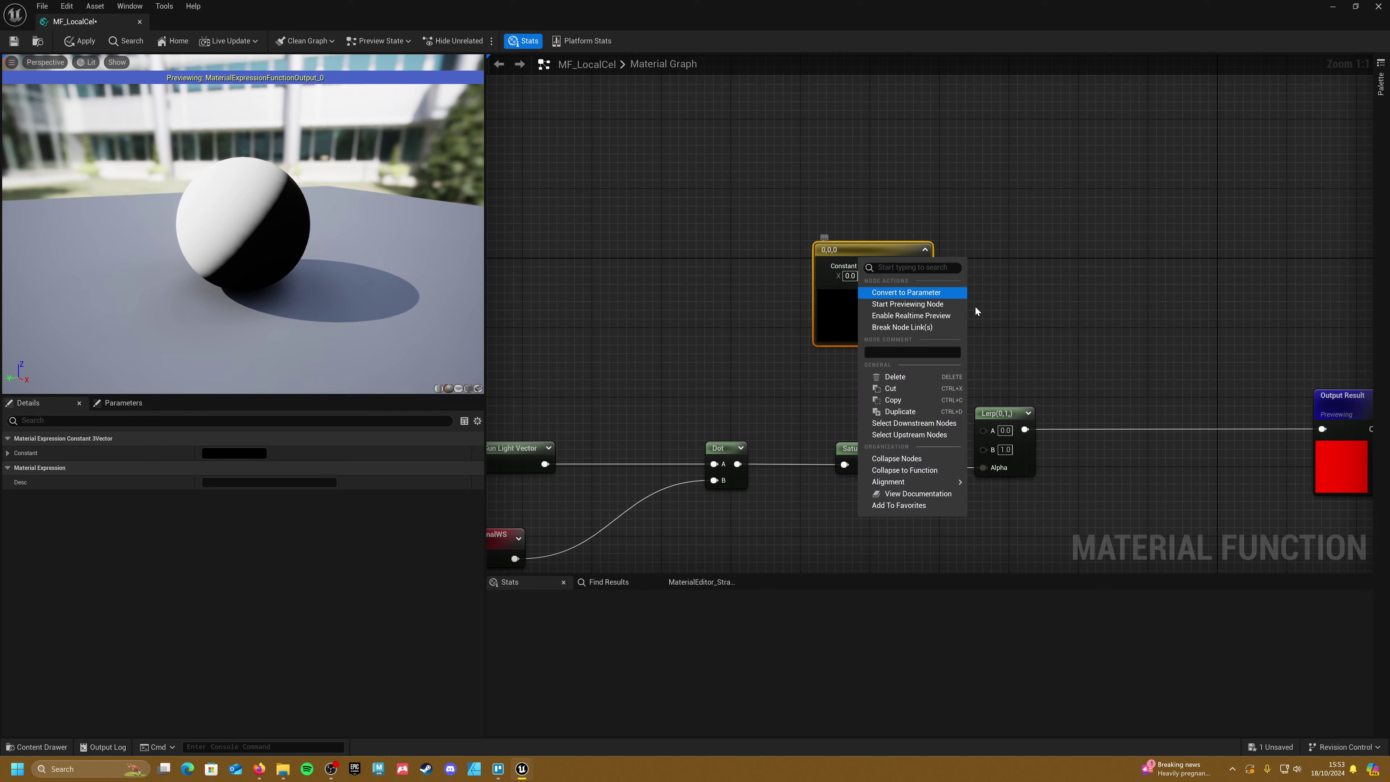
pyautogui.click(925, 292)
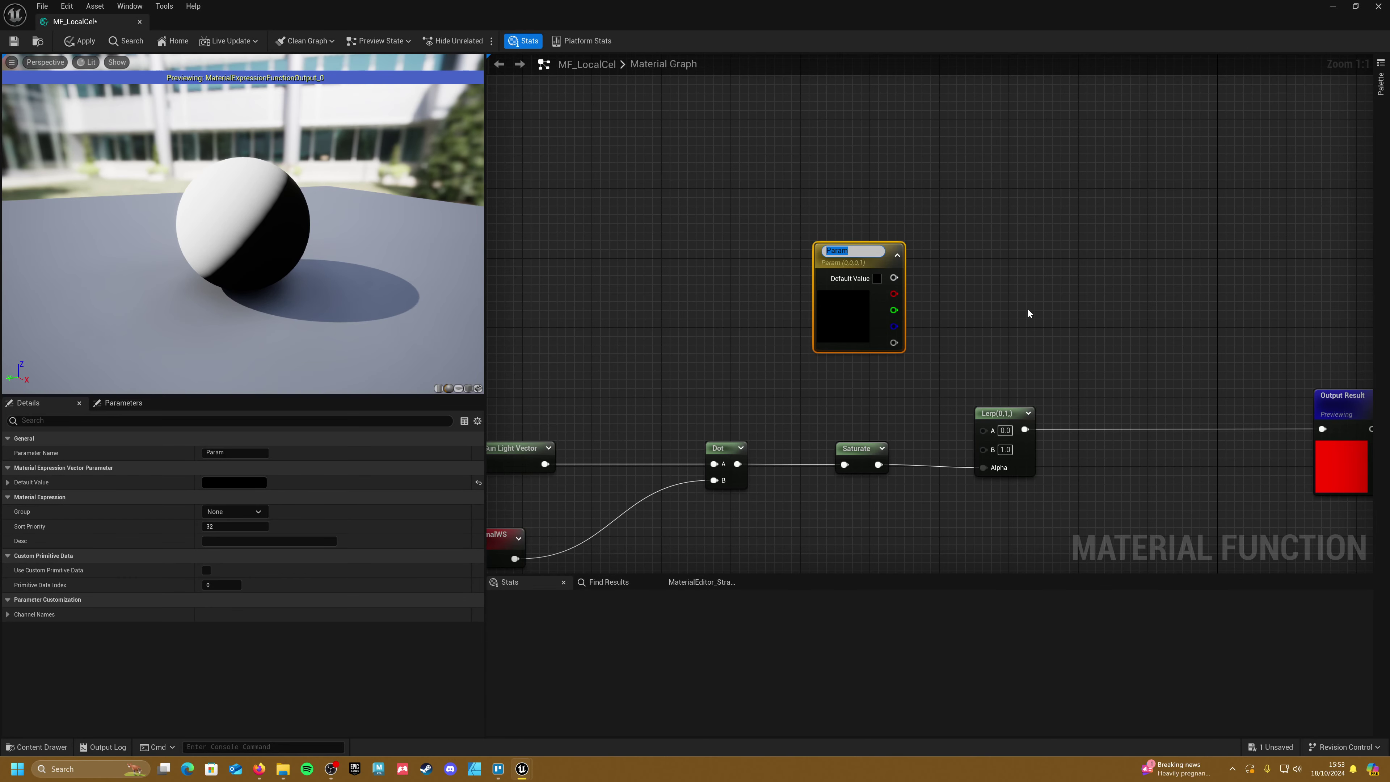
pyautogui.write('Shadow Colour')
pyautogui.press('Return')
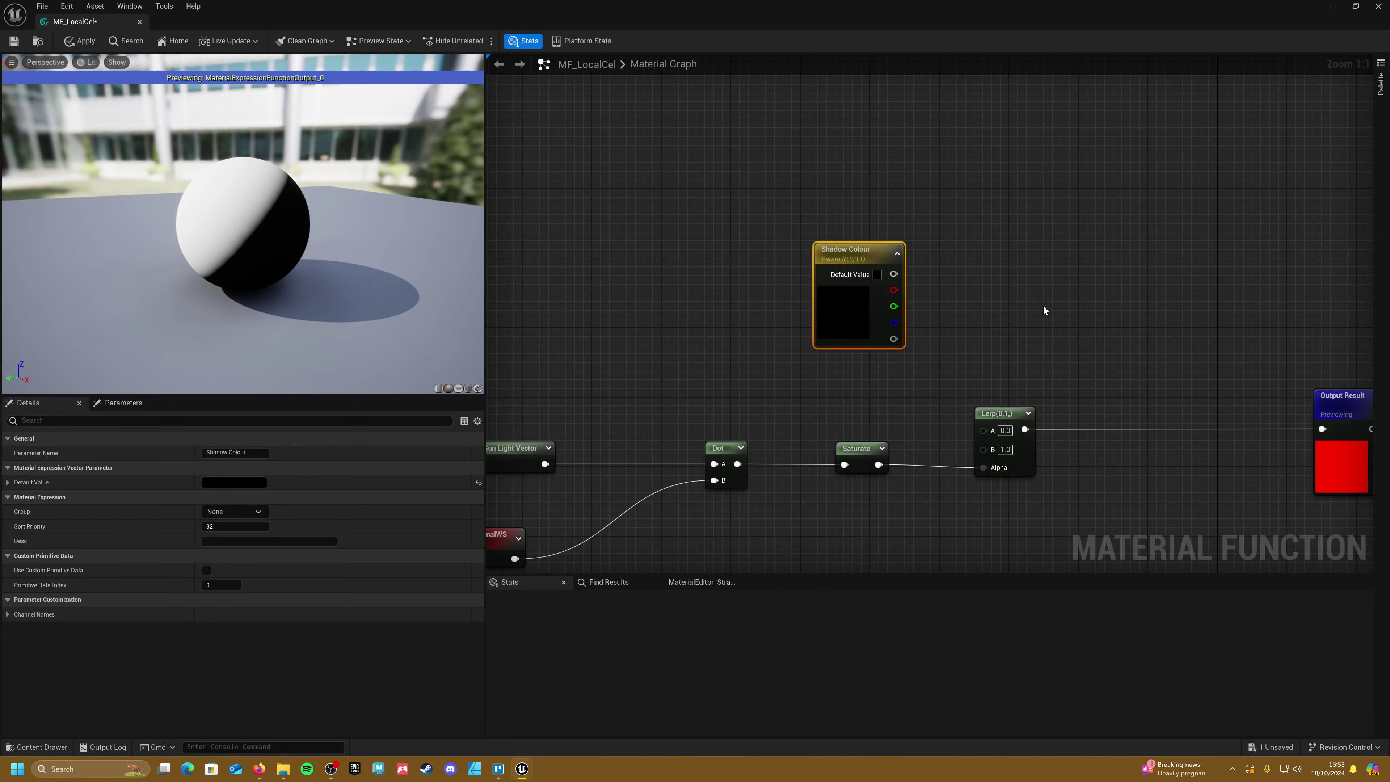
# Step: Set Shadow Colour's default value to blue (0, 0.209, 1) and move the node farther from the Lerp
pyautogui.click(235, 482)
pyautogui.moveTo(303, 563); pyautogui.dragTo(270, 519)
pyautogui.click(413, 732)
pyautogui.moveTo(842, 332); pyautogui.dragTo(681, 296)
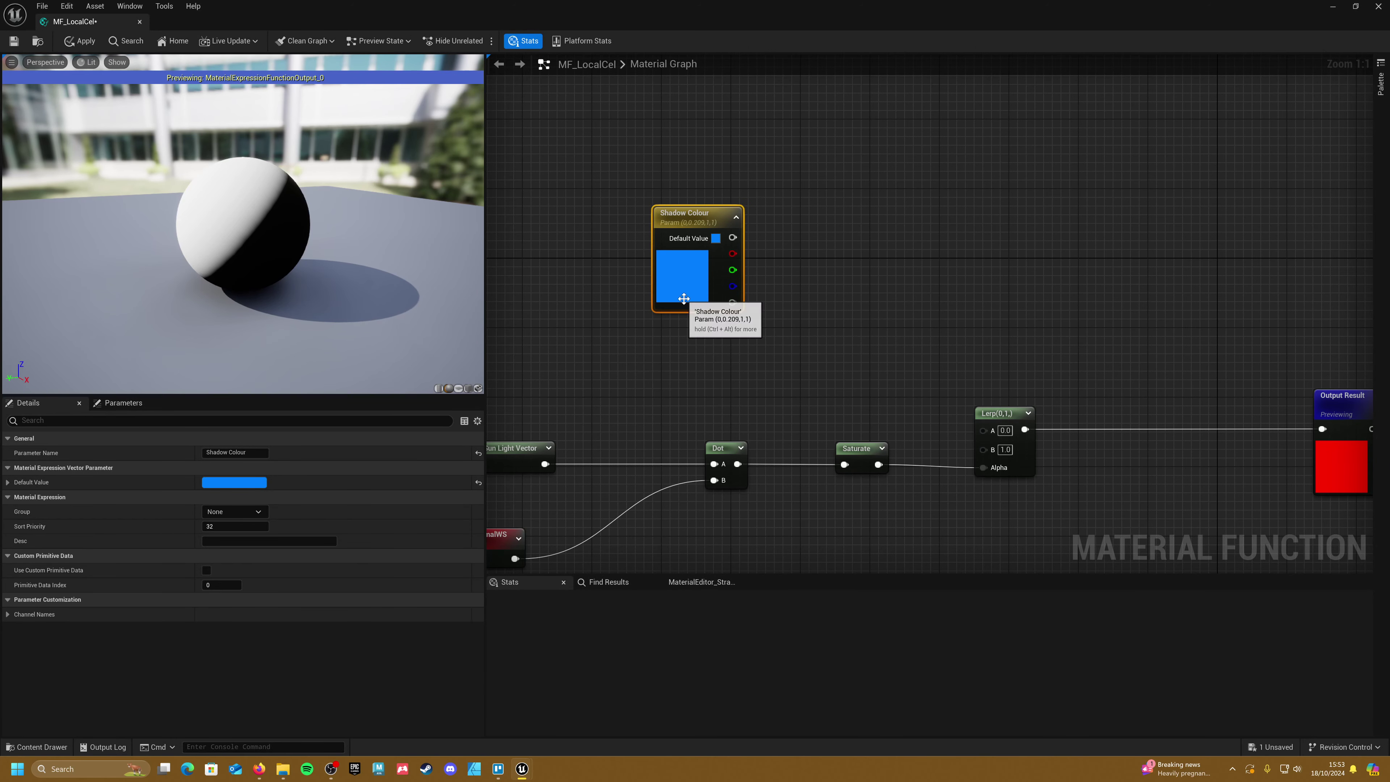
# Step: Connect Shadow Colour to the Lerp's A input and route the wire through a reroute node level with the parameter
pyautogui.moveTo(868, 313); pyautogui.dragTo(785, 308, button='right')
pyautogui.moveTo(649, 233); pyautogui.dragTo(906, 412)
pyautogui.doubleClick(754, 287)
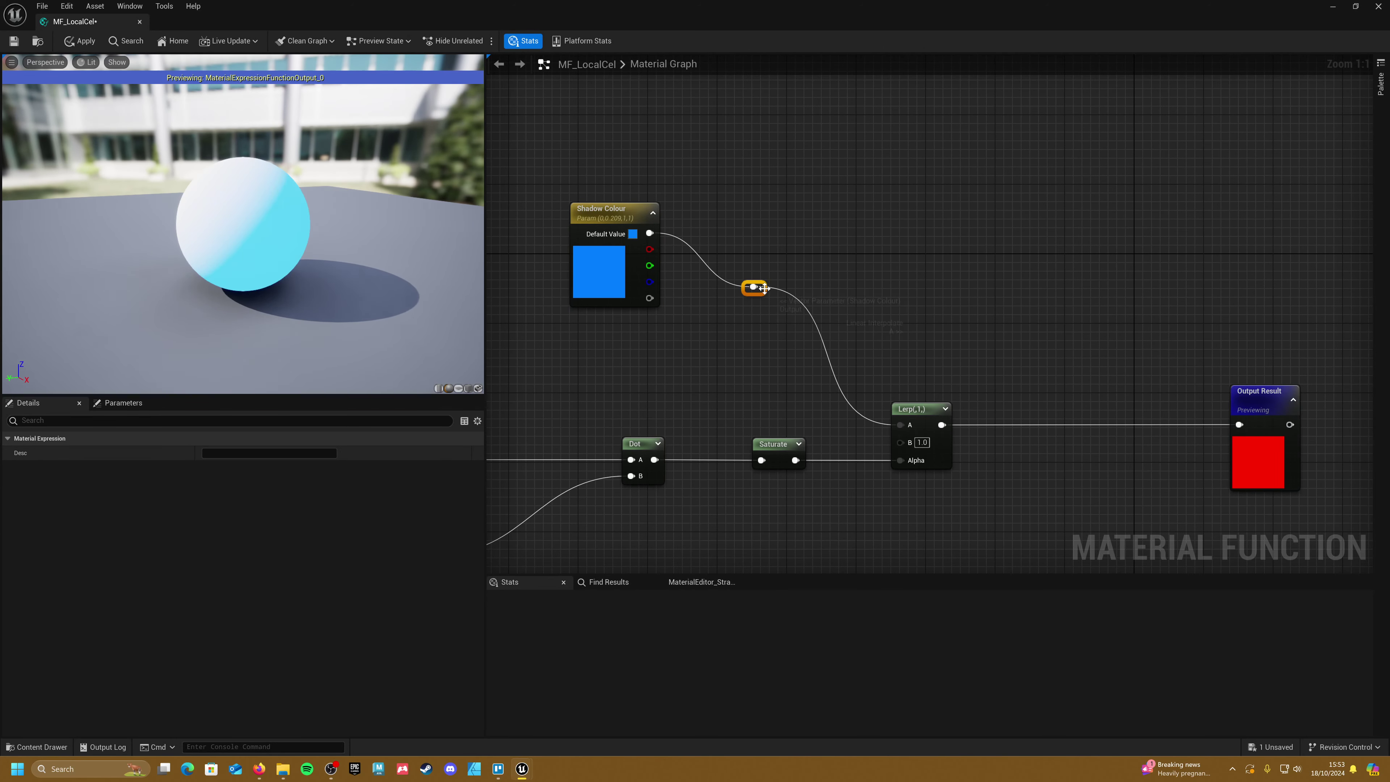
pyautogui.moveTo(754, 285); pyautogui.dragTo(858, 233)
pyautogui.moveTo(745, 296); pyautogui.dragTo(883, 316, button='right')
# Step: Move Shadow Colour and its reroute node together to make room above the sun light vector chain
pyautogui.moveTo(661, 366); pyautogui.dragTo(1012, 211)
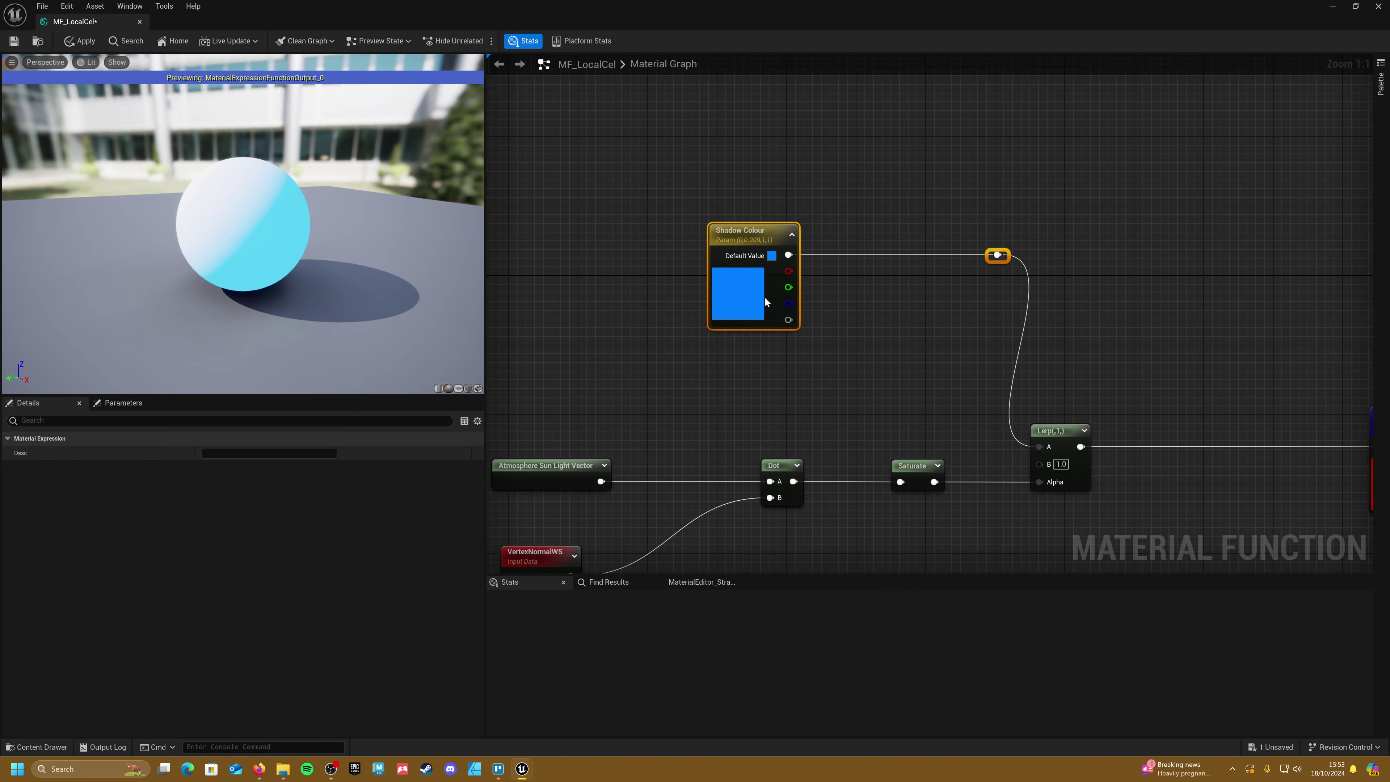
pyautogui.moveTo(765, 297); pyautogui.dragTo(642, 263)
pyautogui.moveTo(787, 309); pyautogui.dragTo(854, 270, button='right')
pyautogui.moveTo(1105, 423); pyautogui.dragTo(906, 316)
pyautogui.click(821, 312)
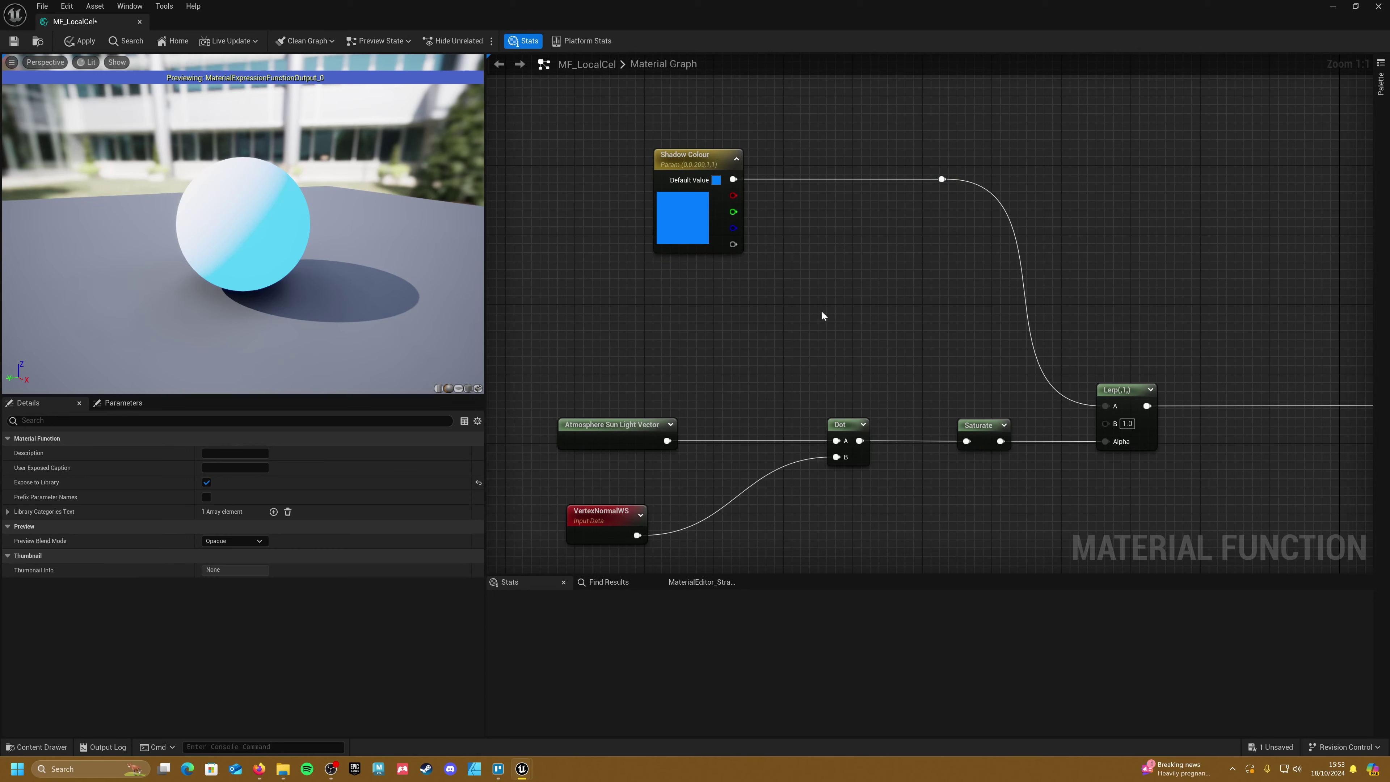
# Step: Add a Vector3 function input named Colour In, connect it to the Lerp's B input and inspect the preview sphere
pyautogui.rightClick(764, 312)
pyautogui.write('input')
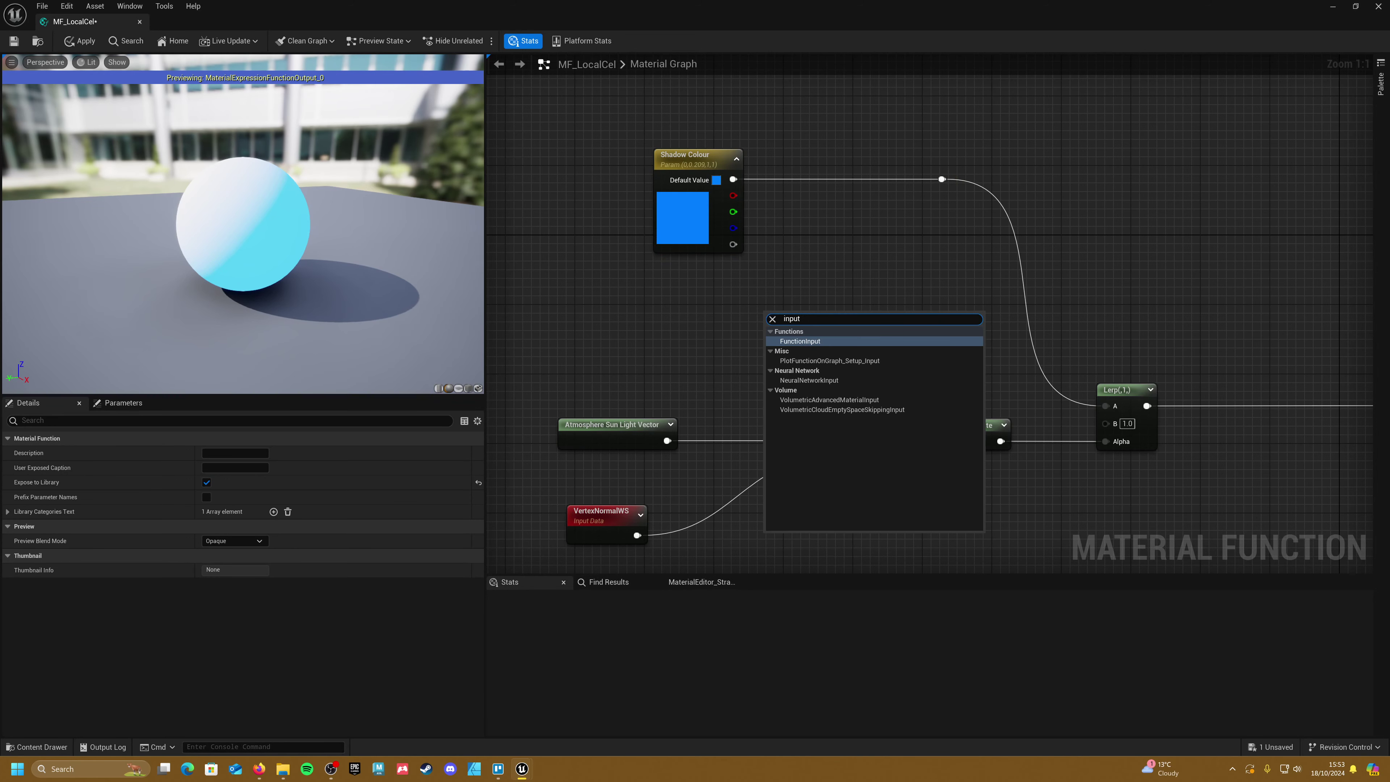
pyautogui.press('Return')
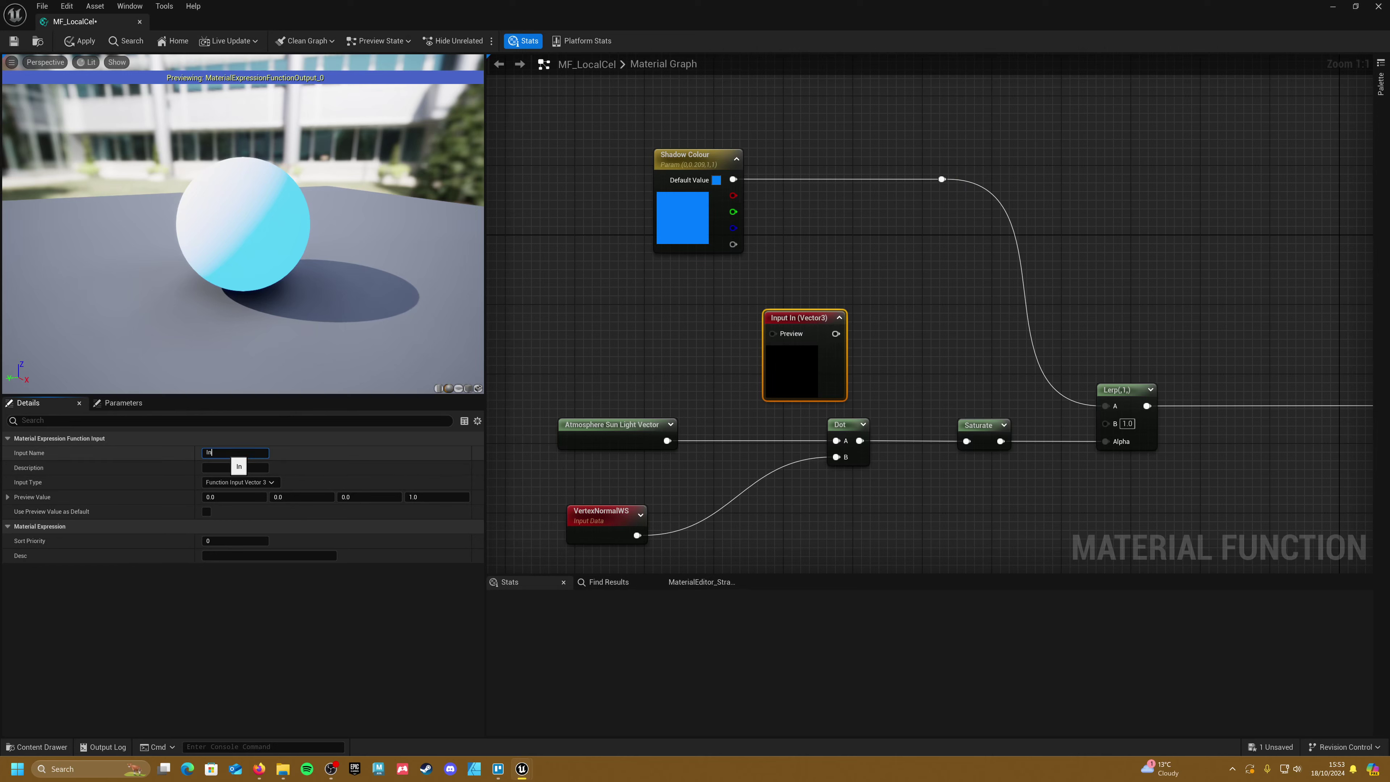
pyautogui.click(235, 453)
pyautogui.write('Colour ')
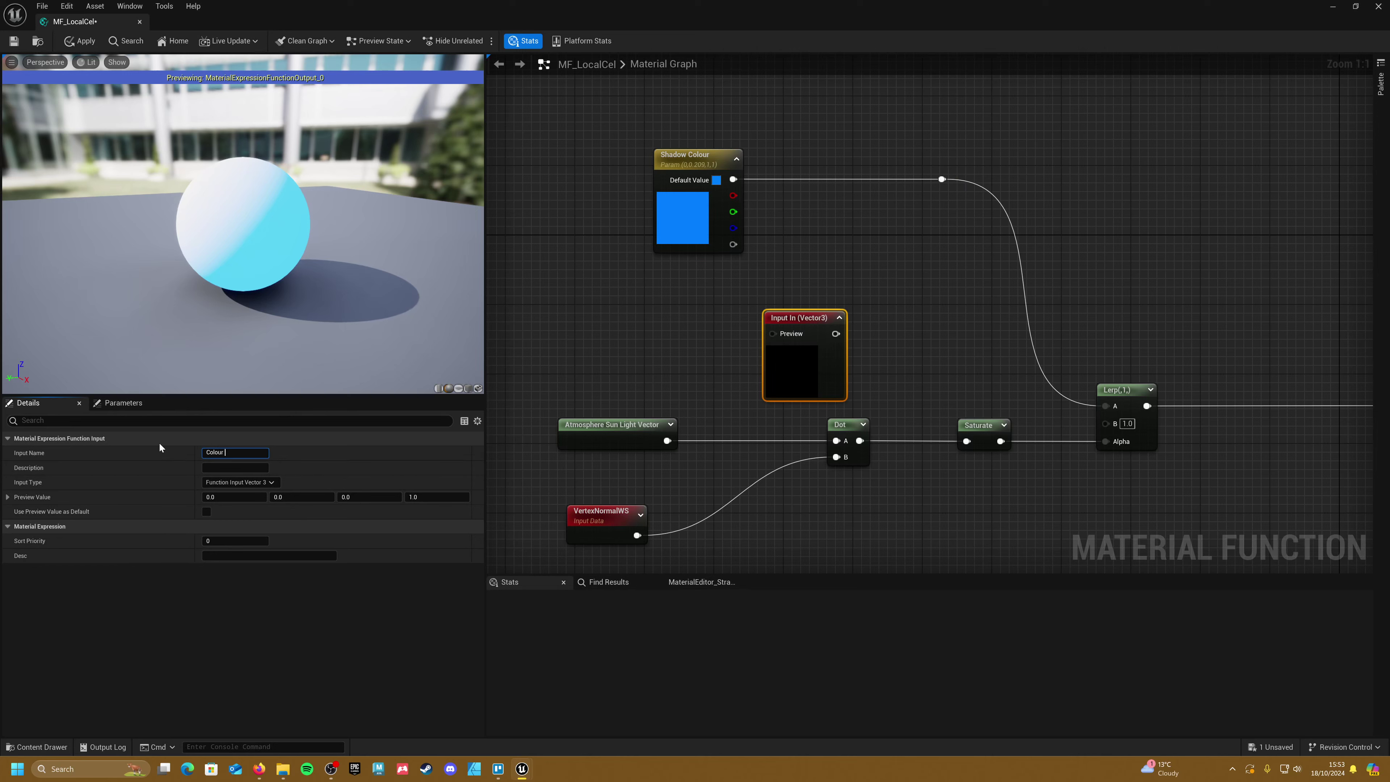
pyautogui.write('In')
pyautogui.press('Return')
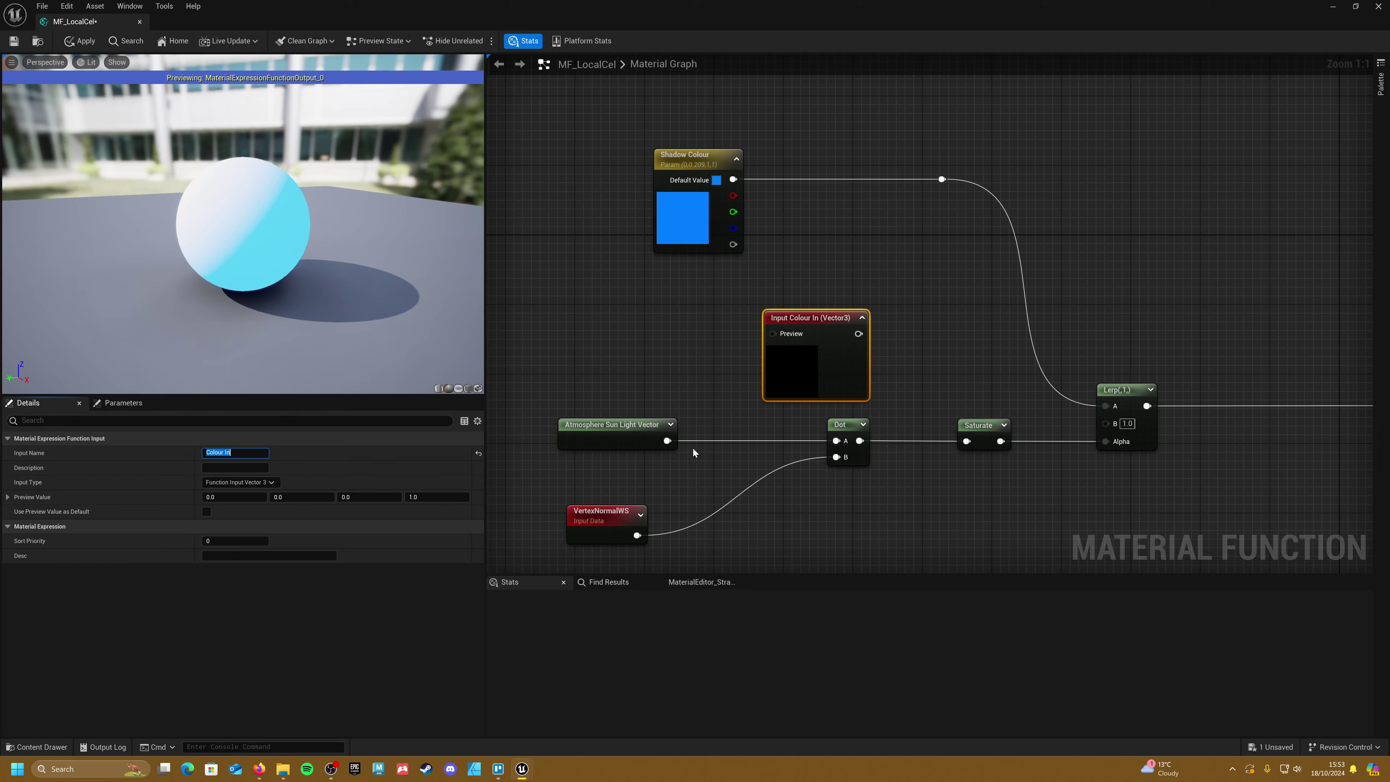
pyautogui.moveTo(811, 370); pyautogui.dragTo(1105, 422)
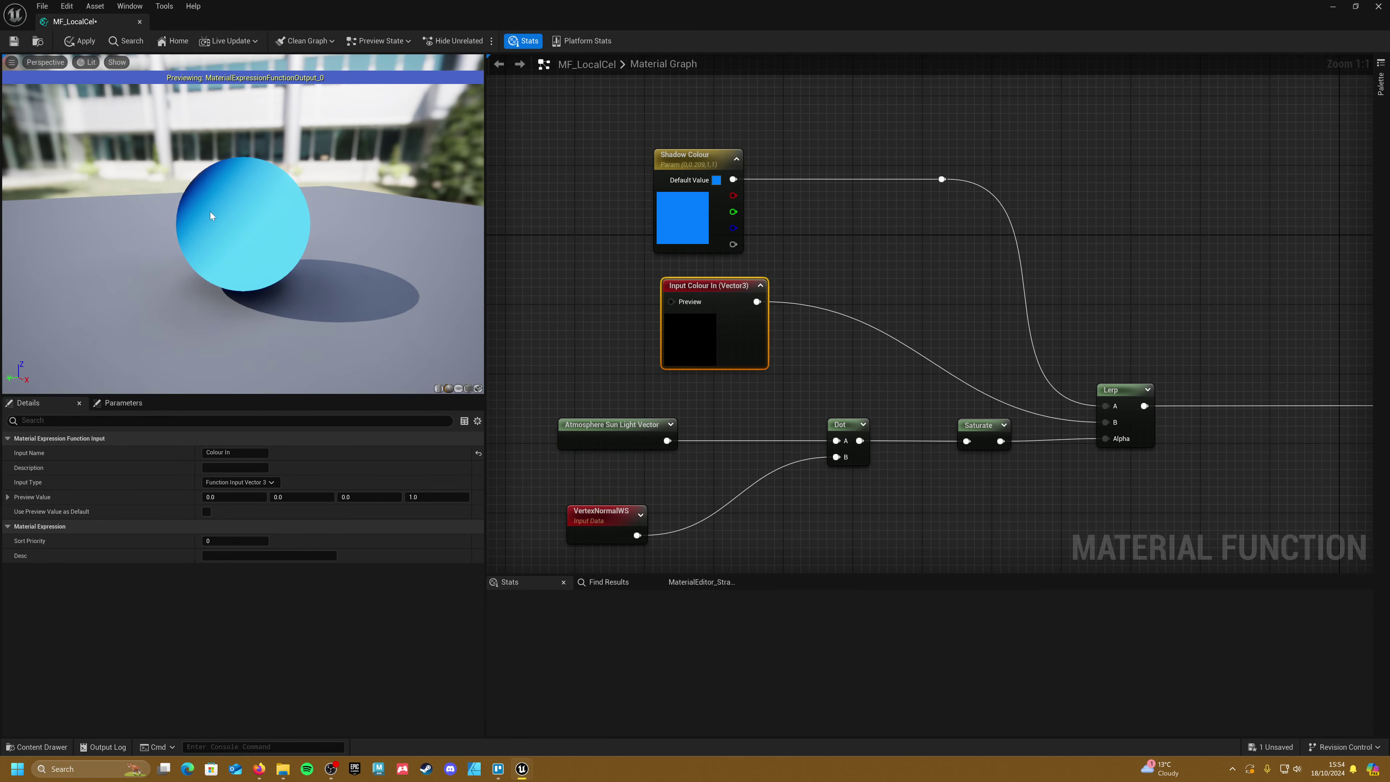
pyautogui.moveTo(211, 215); pyautogui.dragTo(211, 212)
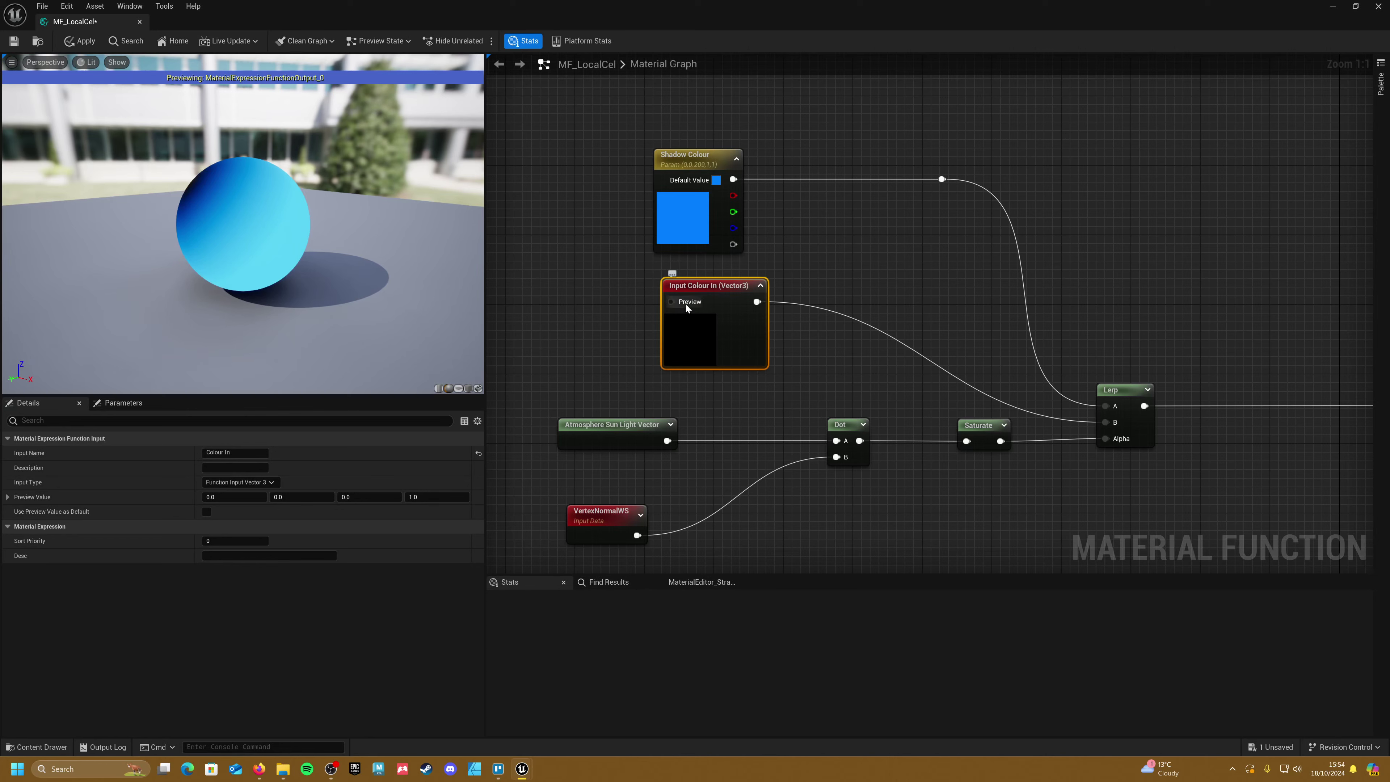
# Step: Add a constant with value 1 and connect it to the Preview input of the Colour In function input
pyautogui.click(611, 317)
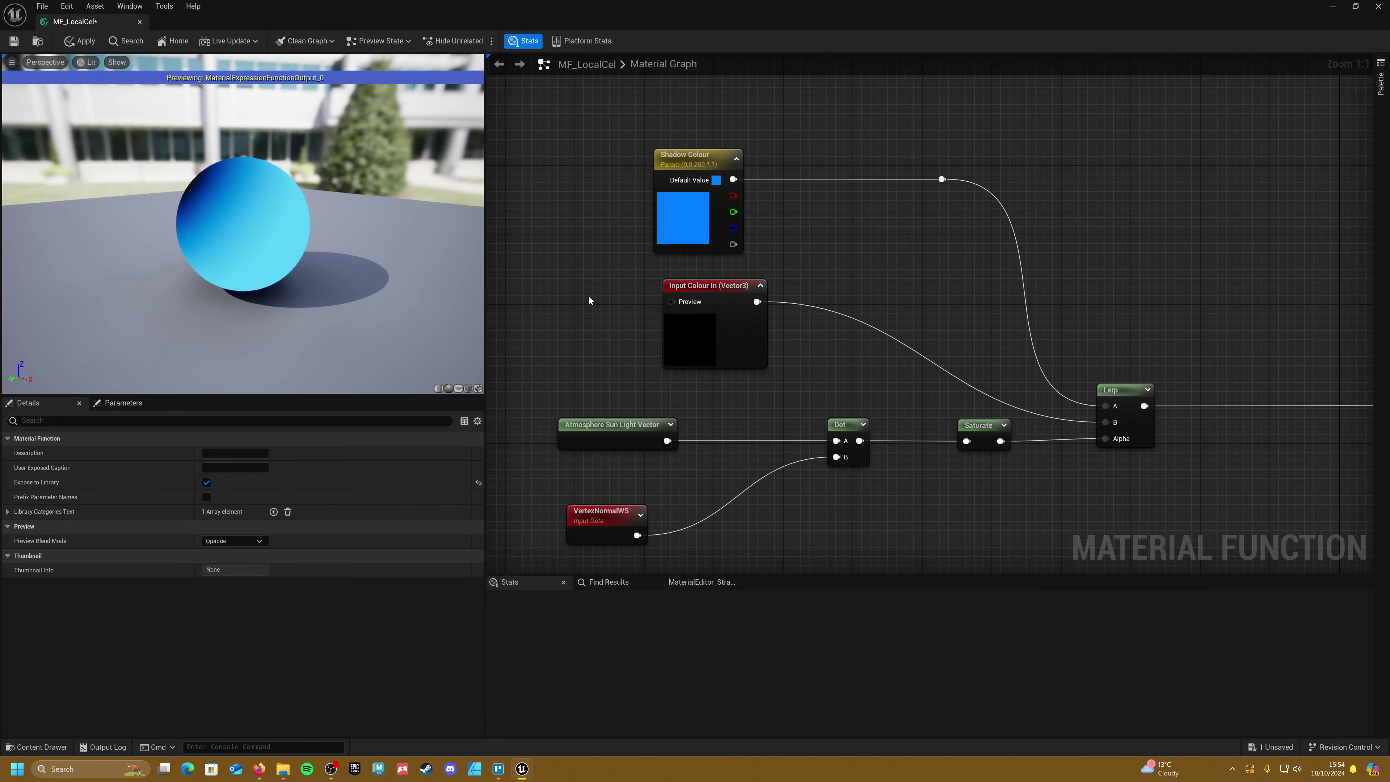
pyautogui.click(577, 297)
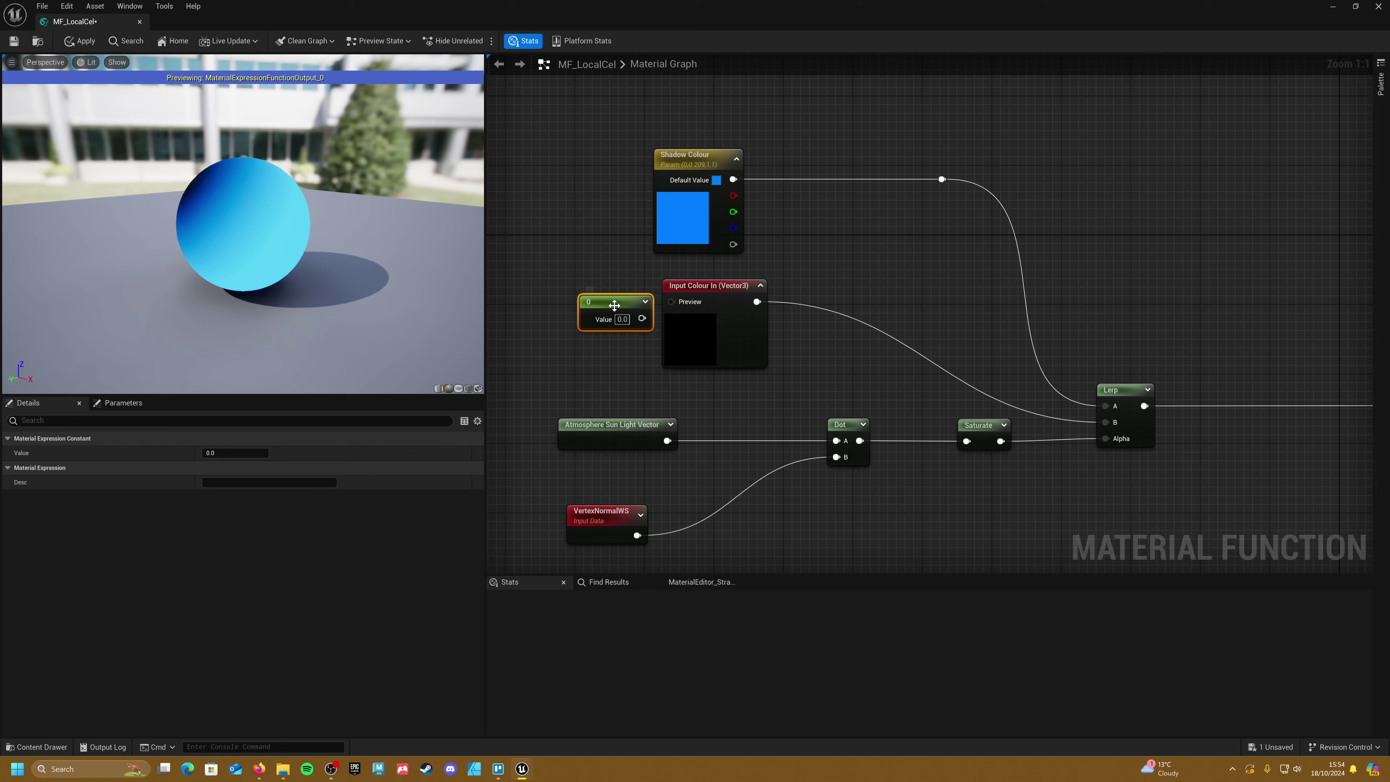
pyautogui.moveTo(613, 307); pyautogui.dragTo(681, 306)
pyautogui.click(584, 321)
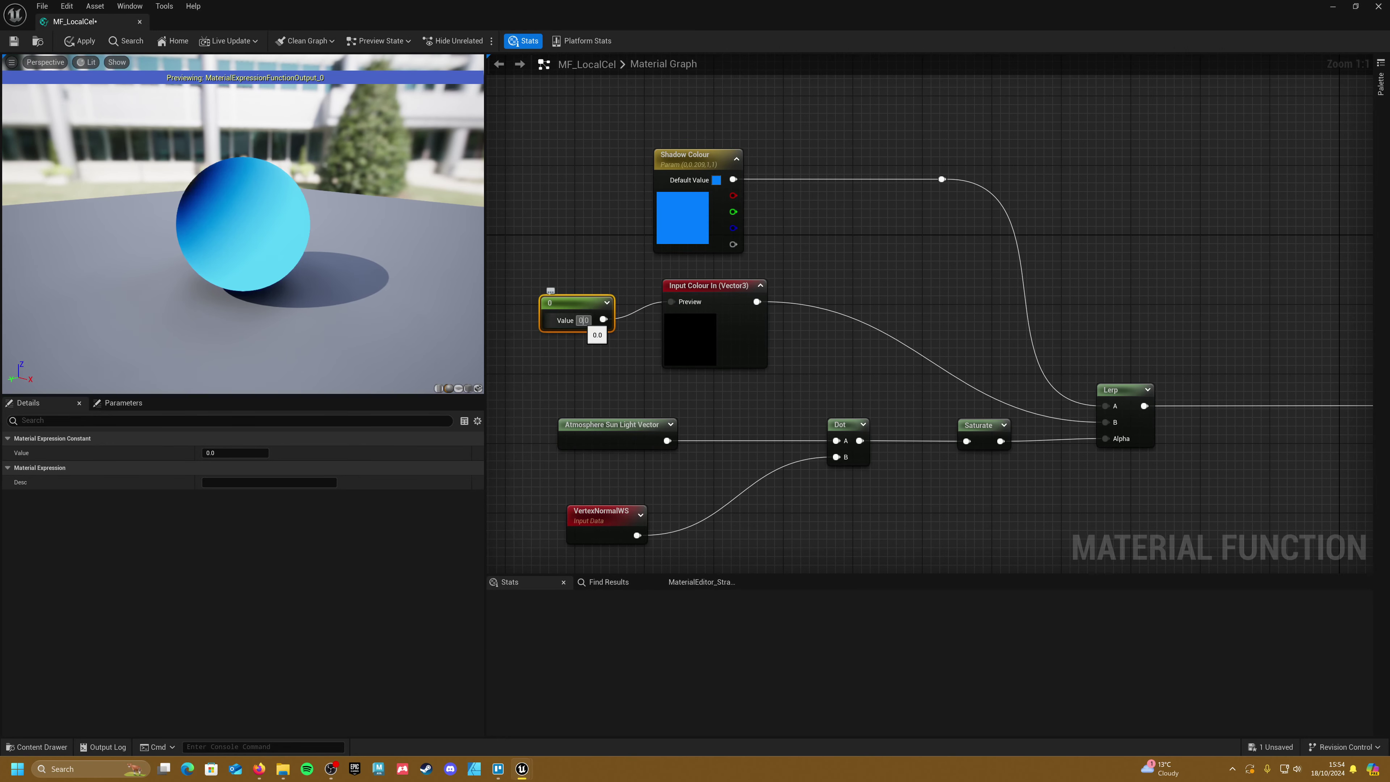
pyautogui.write('1')
pyautogui.press('Return')
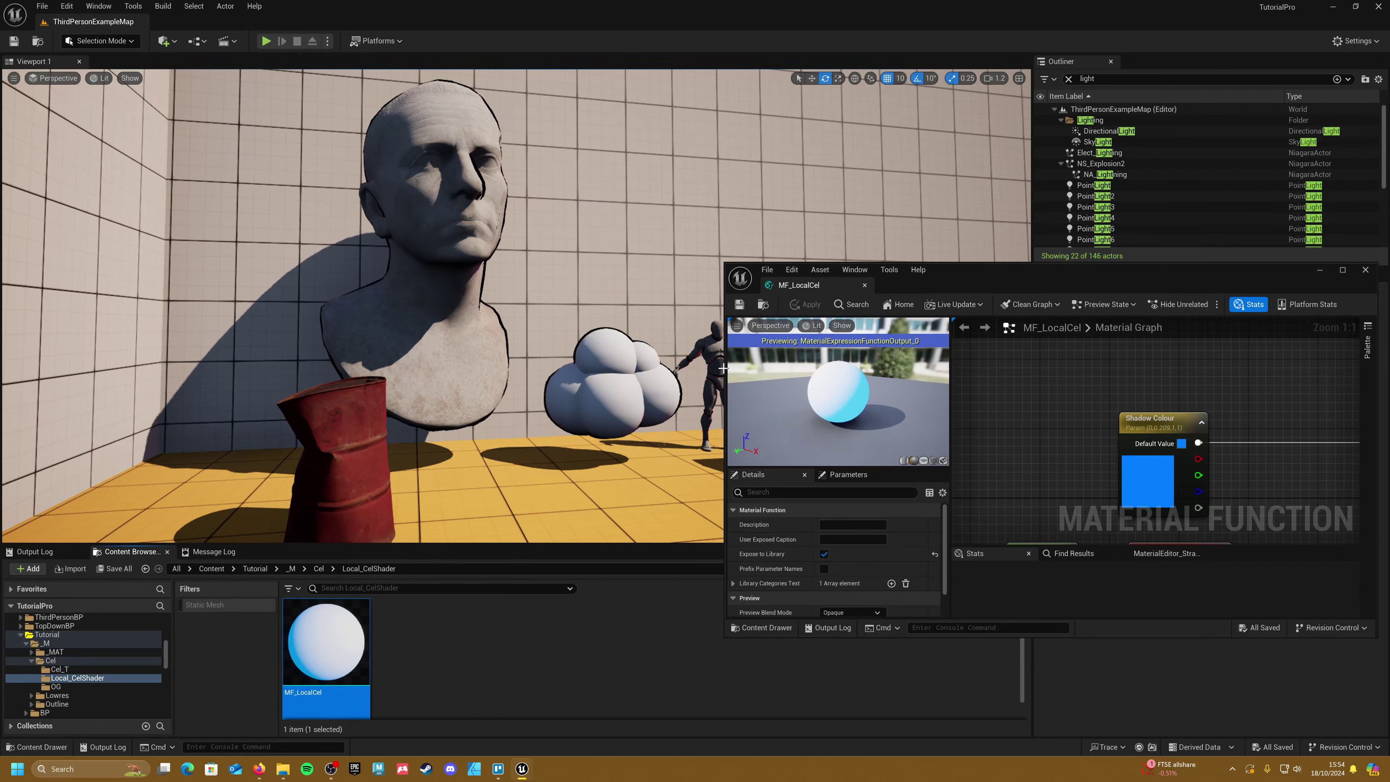
# Step: Create a material named M_LocalCelshader in the Local_CelShader folder and apply it to the sphere-cluster mesh in the level
pyautogui.moveTo(725, 367); pyautogui.dragTo(840, 367)
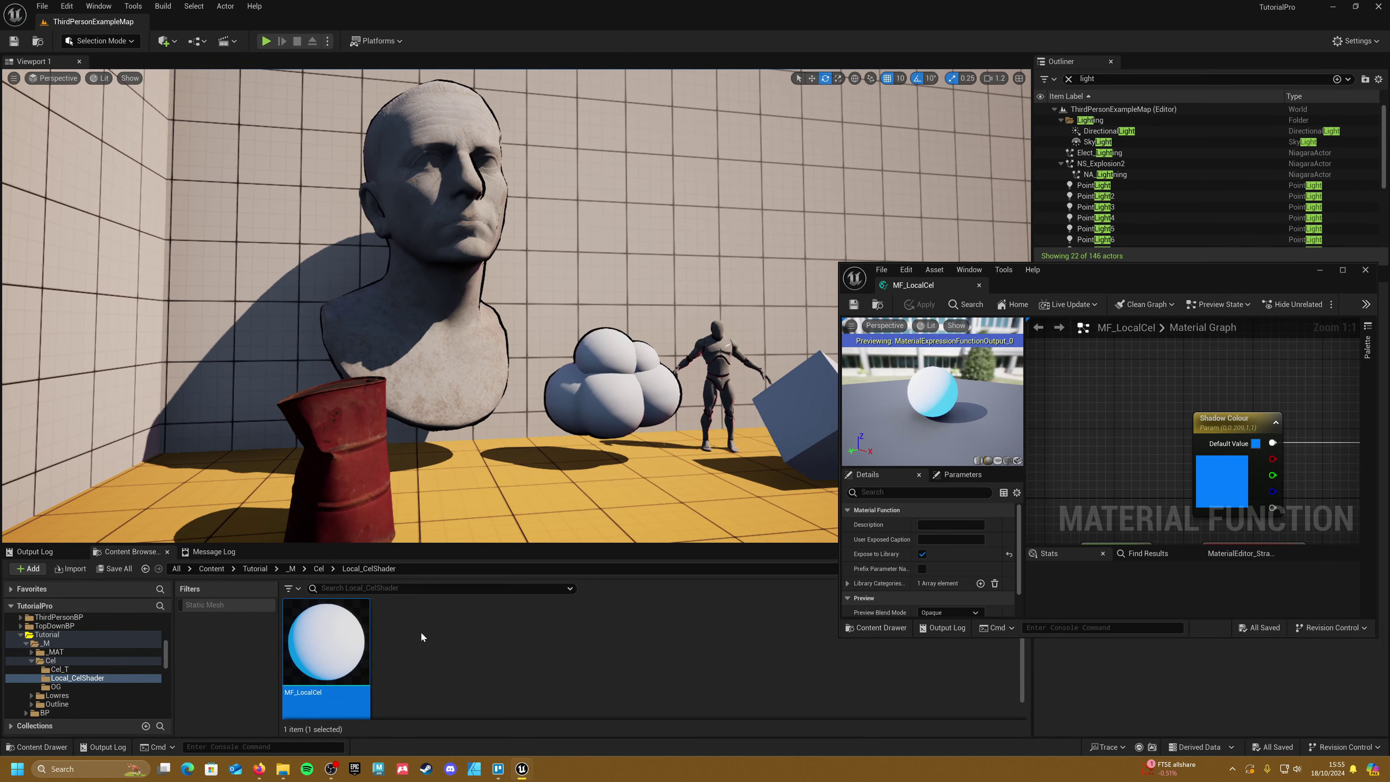
pyautogui.rightClick(420, 632)
pyautogui.click(489, 344)
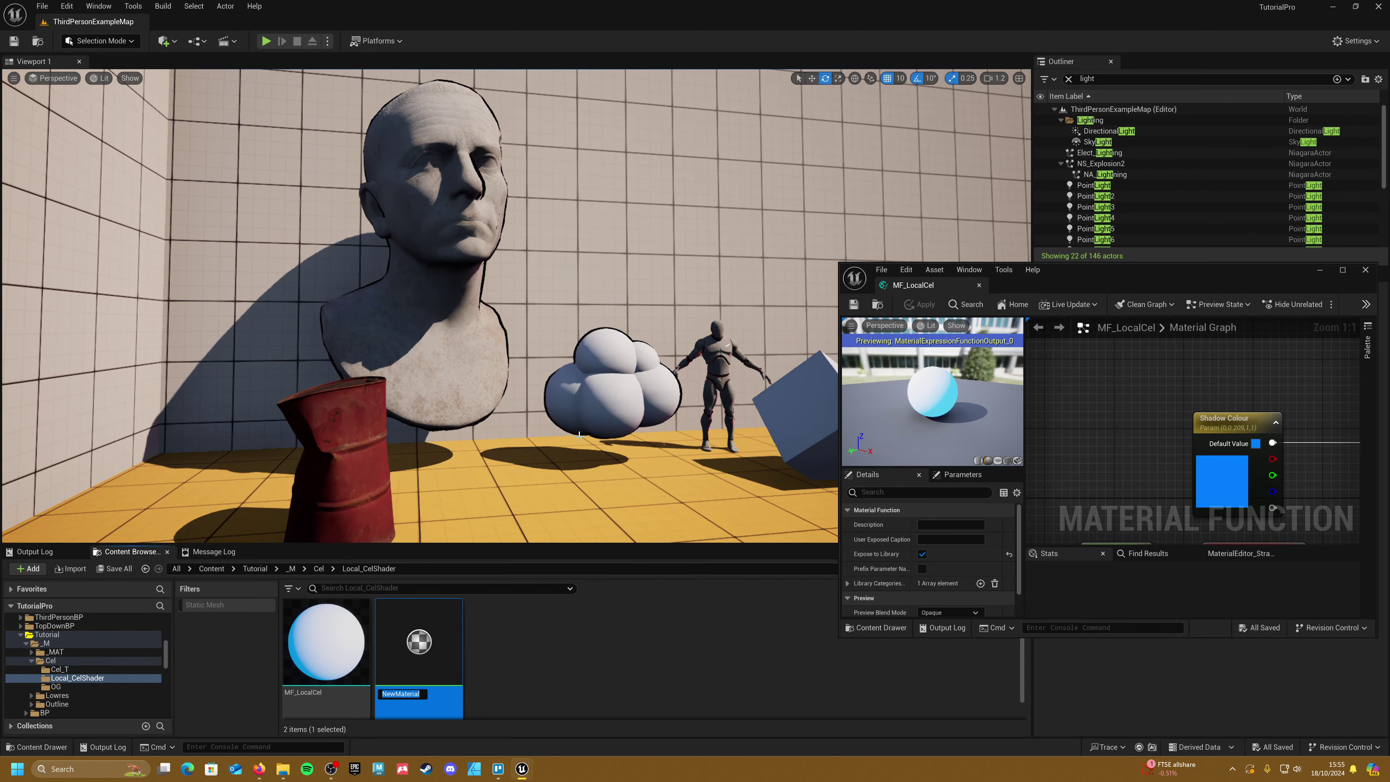
pyautogui.write('M_LocalCelshader')
pyautogui.press('Return')
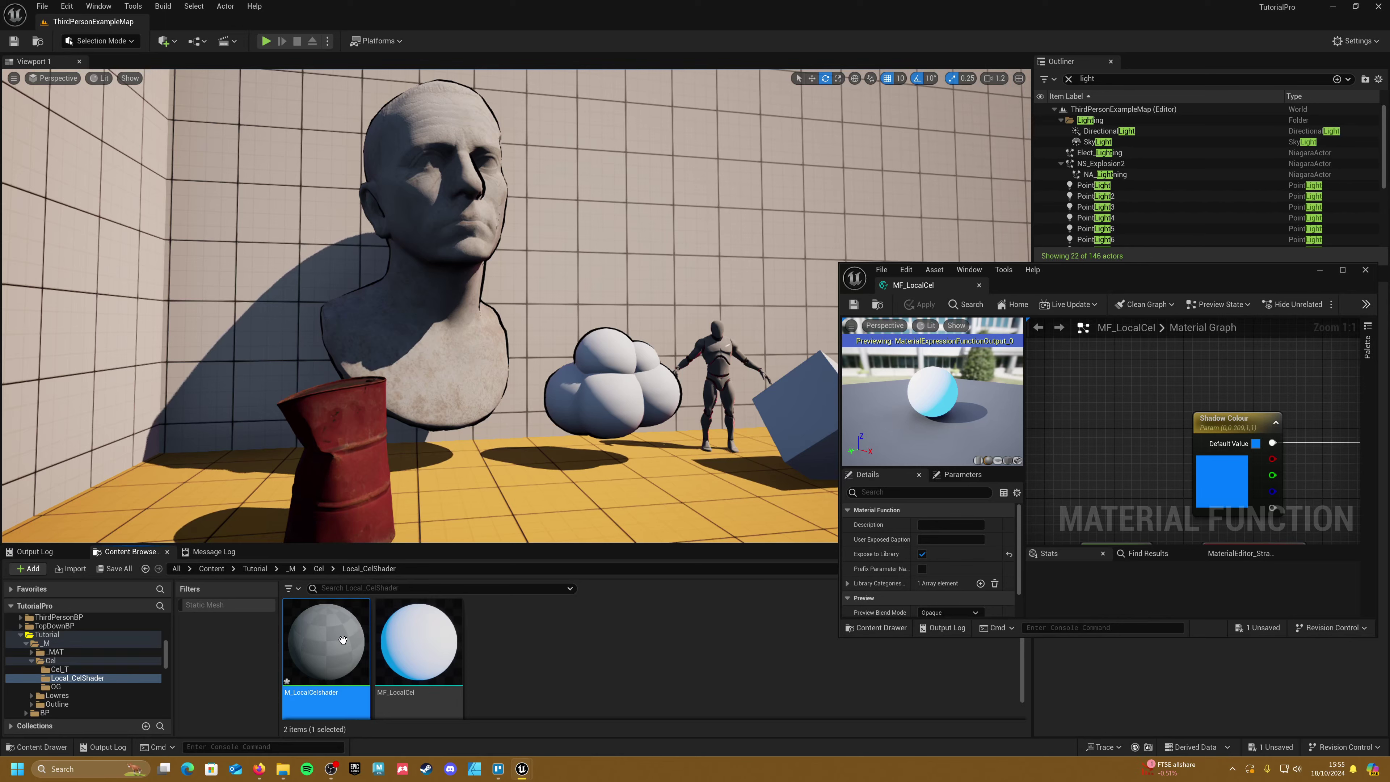
pyautogui.moveTo(339, 642); pyautogui.dragTo(609, 382)
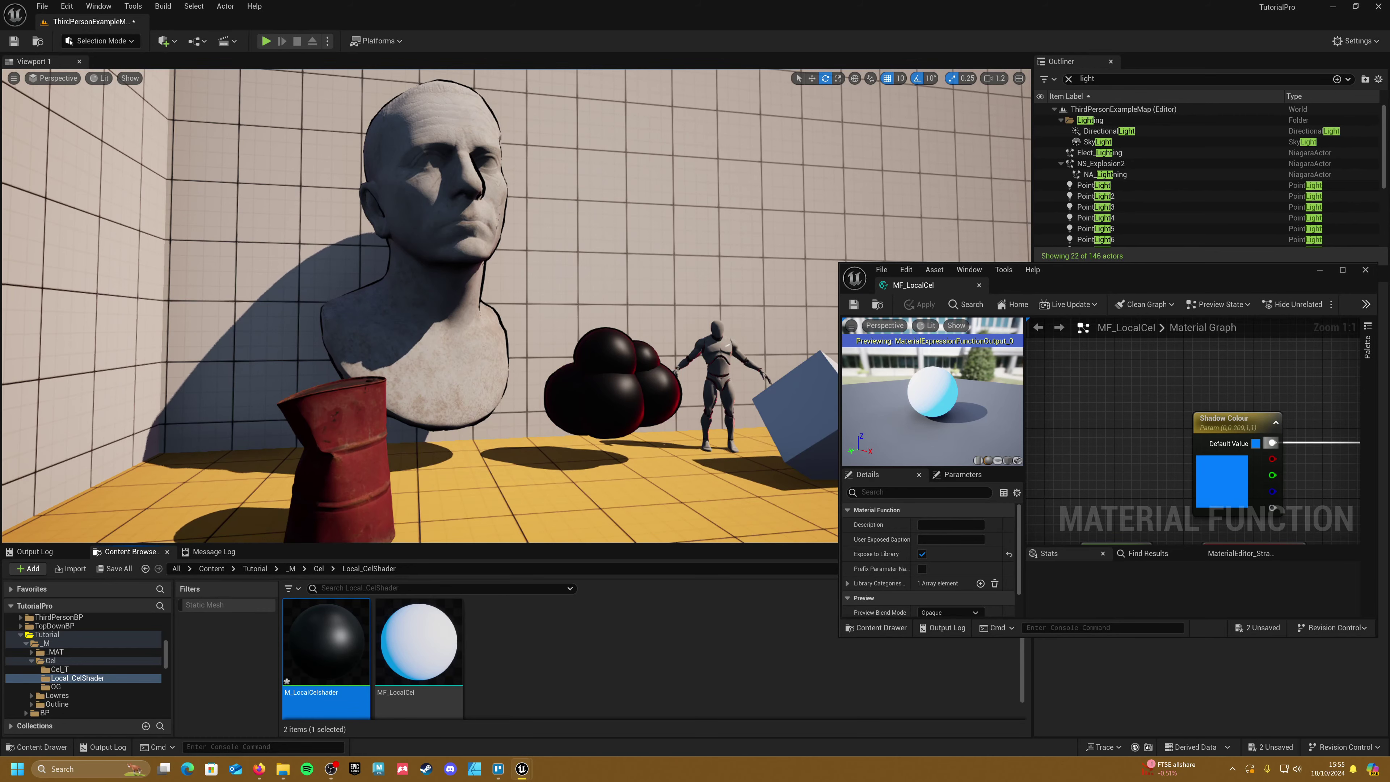
# Step: Open the M_LocalCelshader graph alongside MF_LocalCel and add an MF_LocalCel function node before the material output
pyautogui.moveTo(1389, 276); pyautogui.dragTo(1028, 285)
pyautogui.moveTo(1258, 279); pyautogui.dragTo(706, 307)
pyautogui.click(787, 298)
pyautogui.moveTo(651, 199); pyautogui.dragTo(845, 236, button='right')
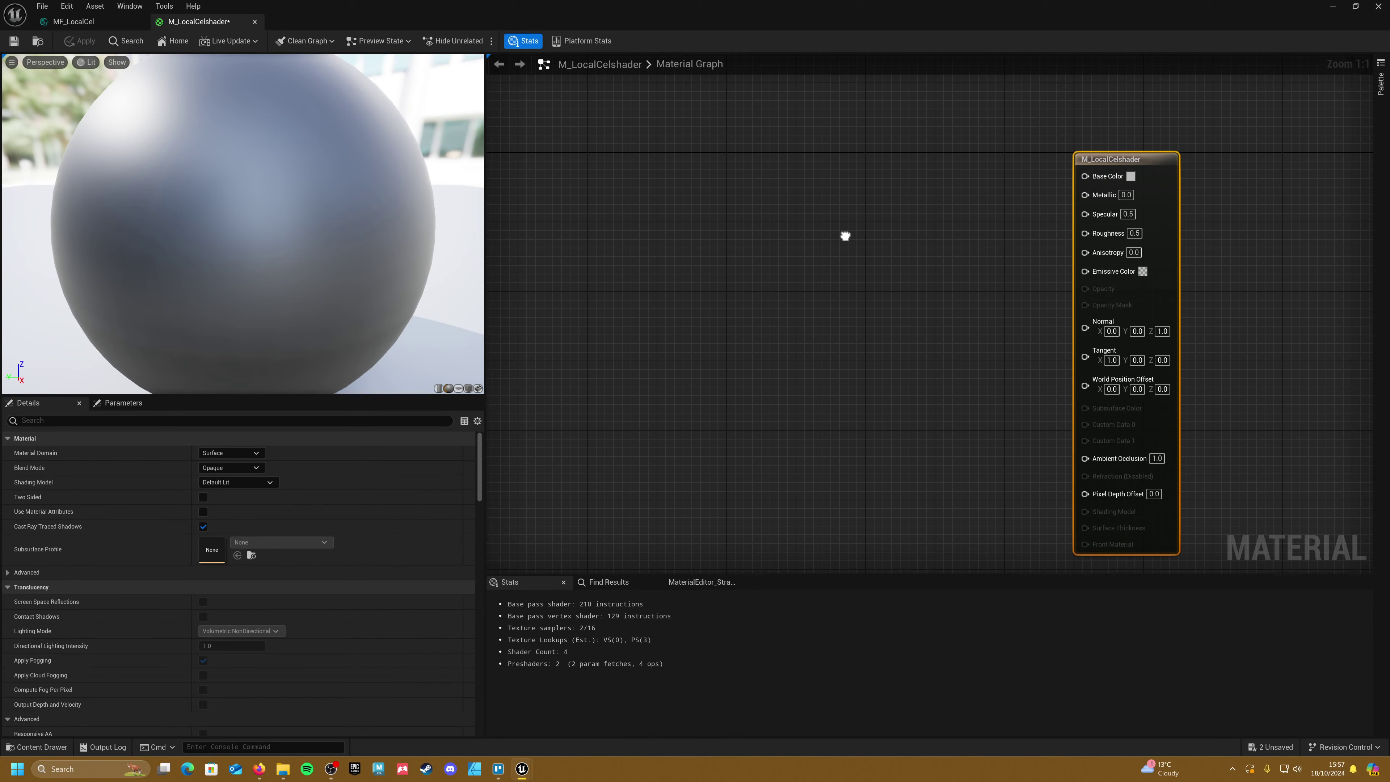
pyautogui.click(757, 220)
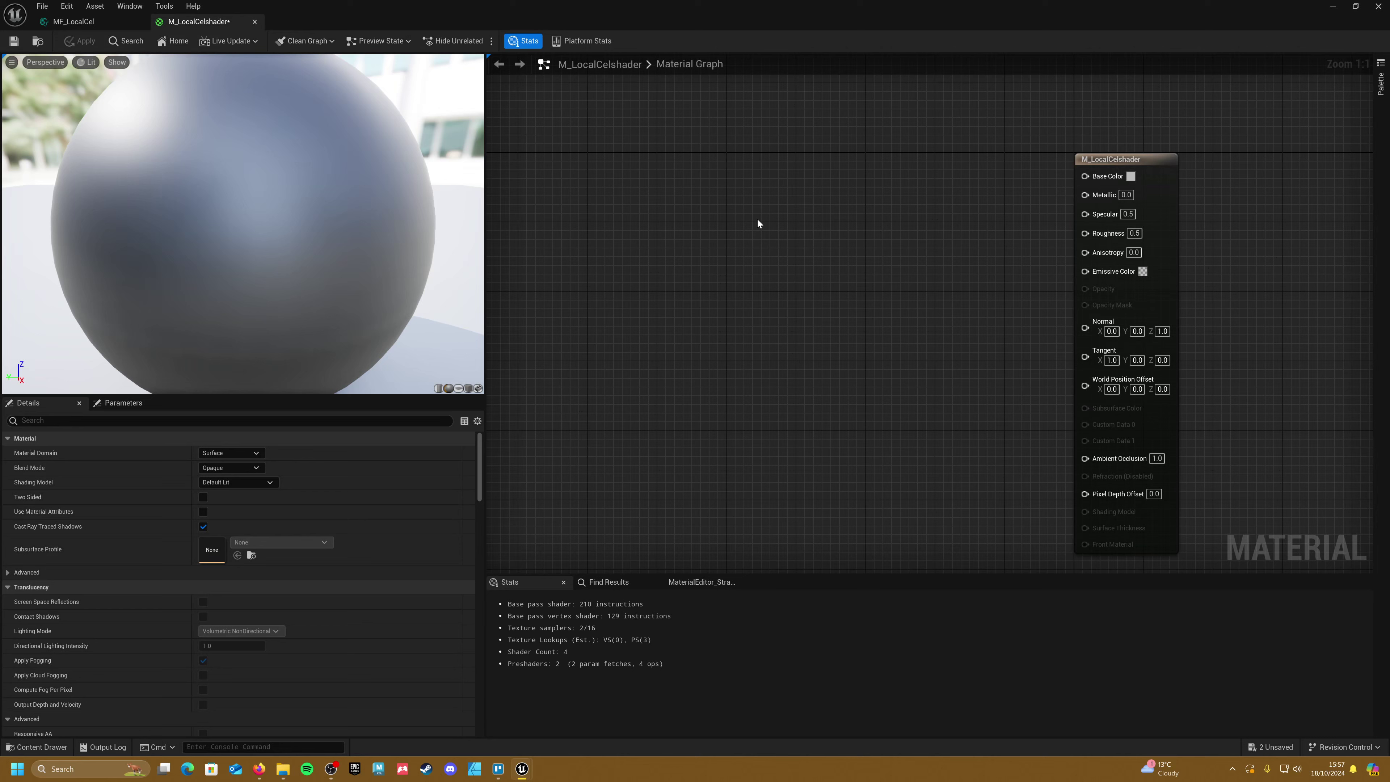
pyautogui.rightClick(790, 213)
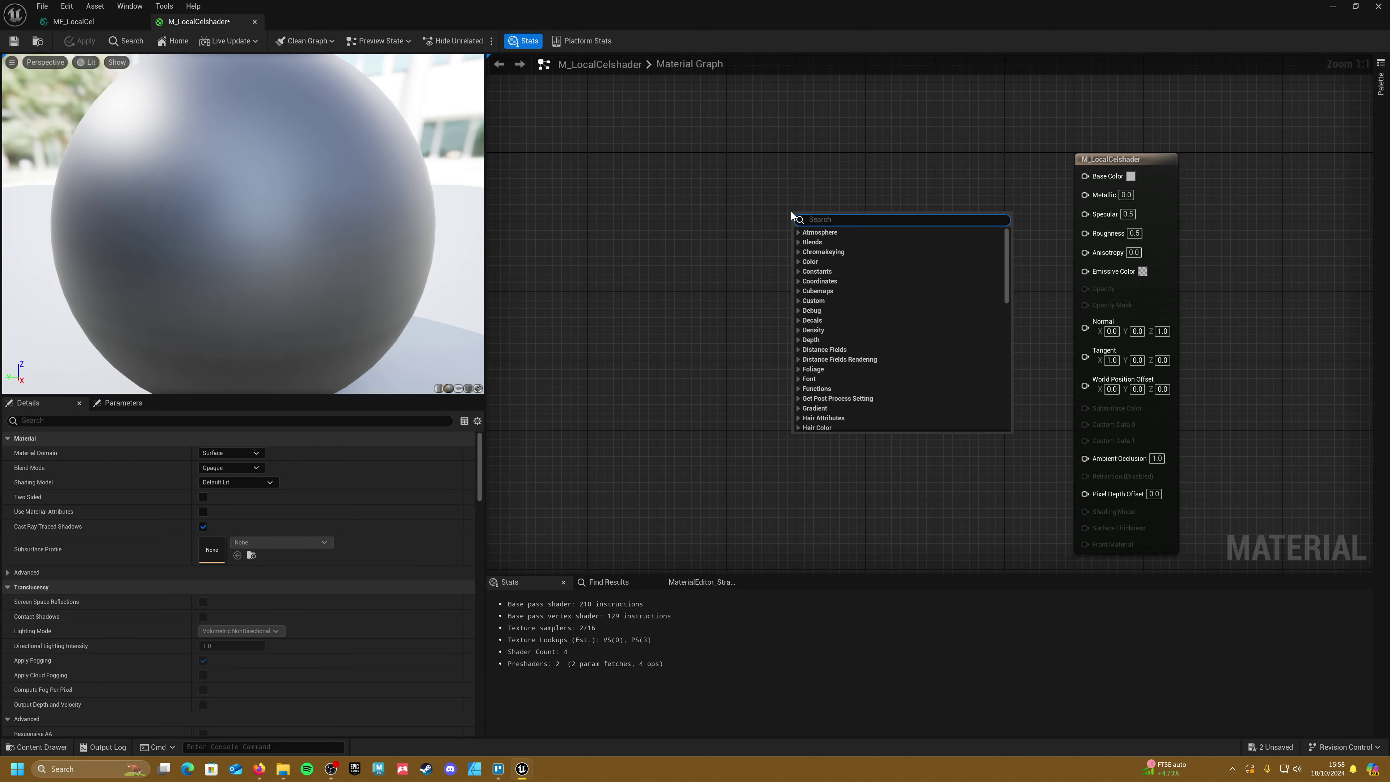
pyautogui.write('mf_loca')
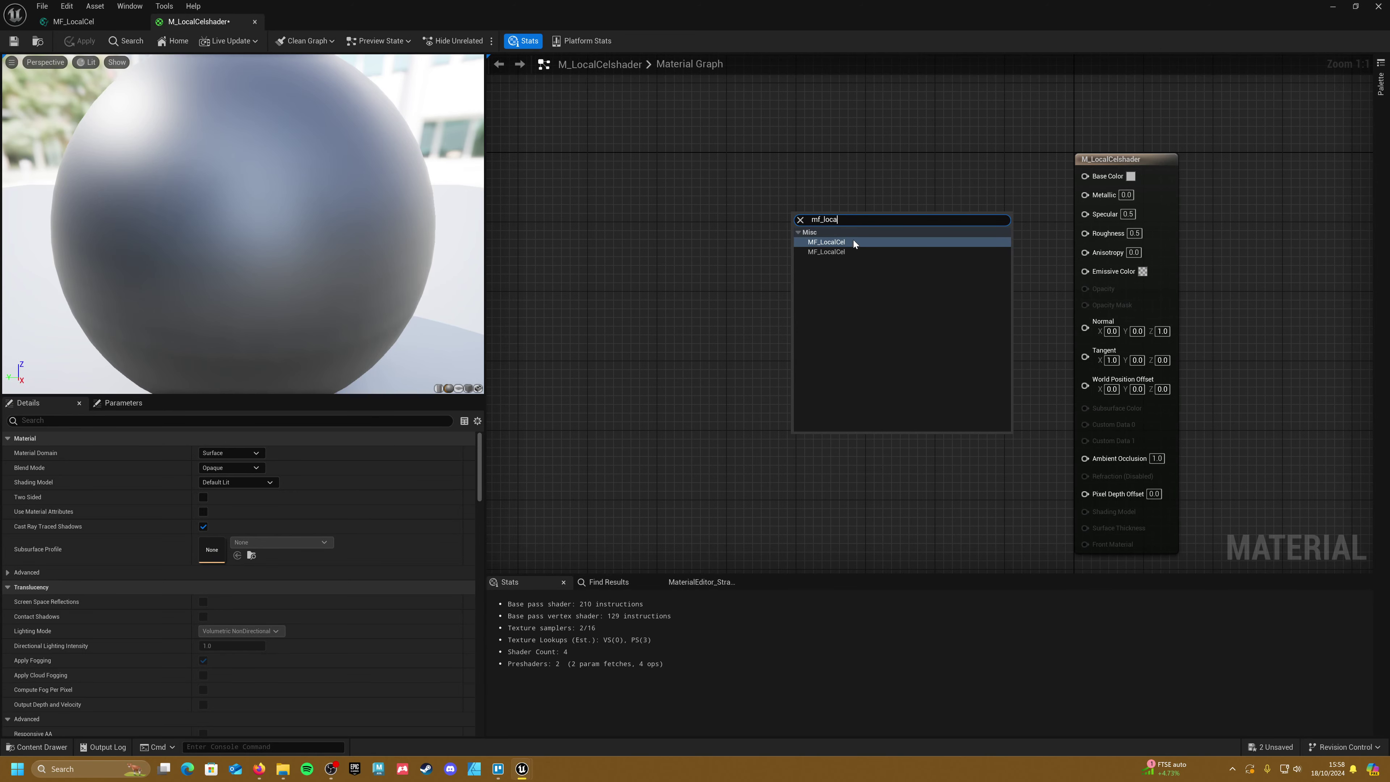
pyautogui.click(820, 252)
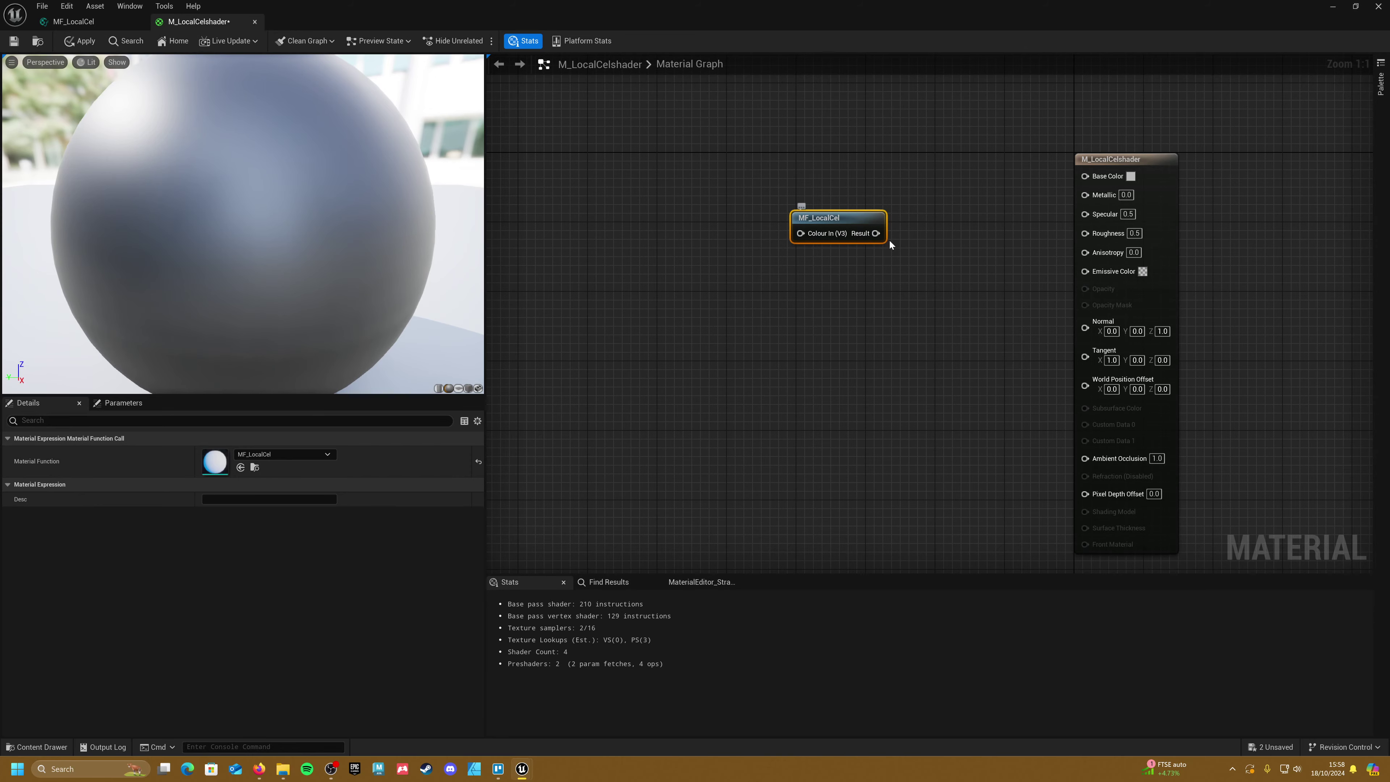
# Step: Connect MF_LocalCel's Result to Base Color and Emissive Color, and line the node up with Base Color
pyautogui.moveTo(889, 240); pyautogui.dragTo(877, 273, button='right')
pyautogui.moveTo(874, 271); pyautogui.dragTo(1048, 218)
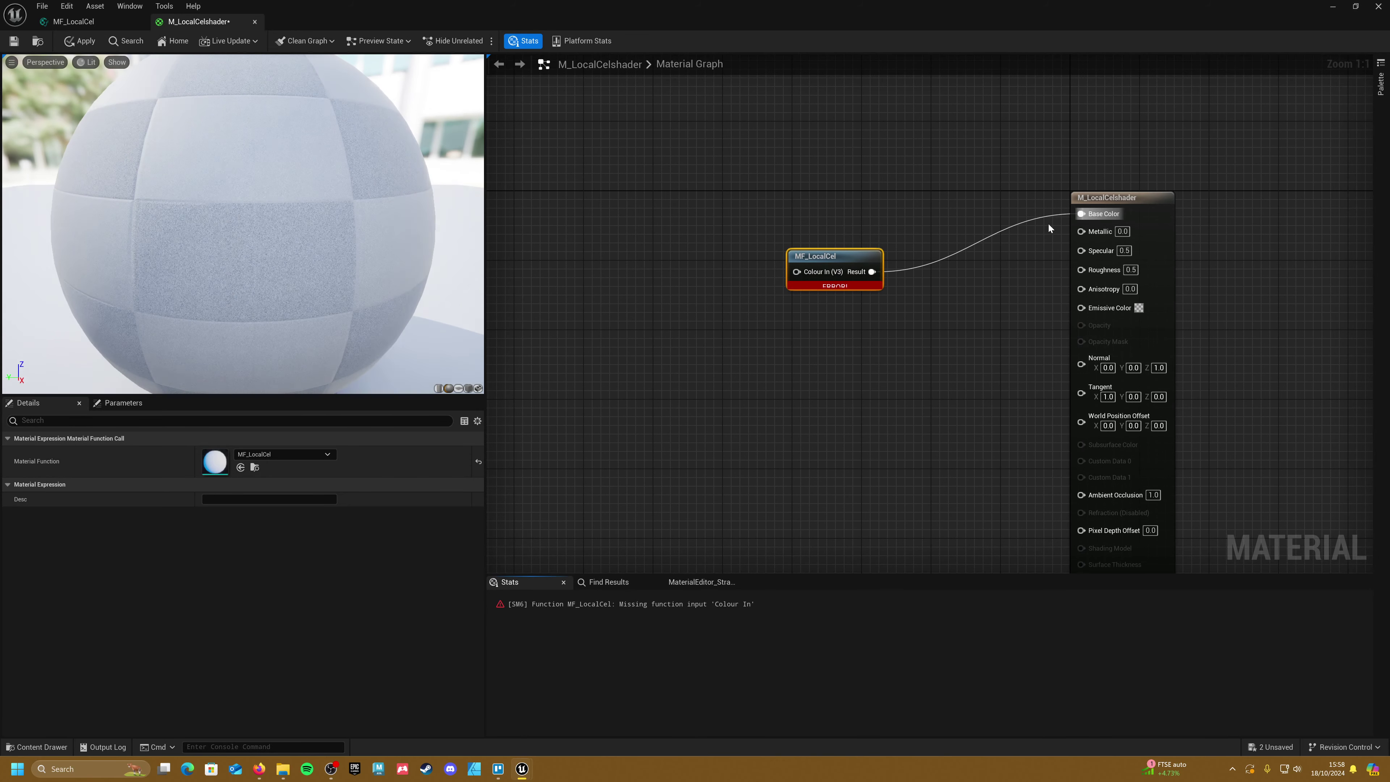
pyautogui.moveTo(872, 272); pyautogui.dragTo(1097, 310)
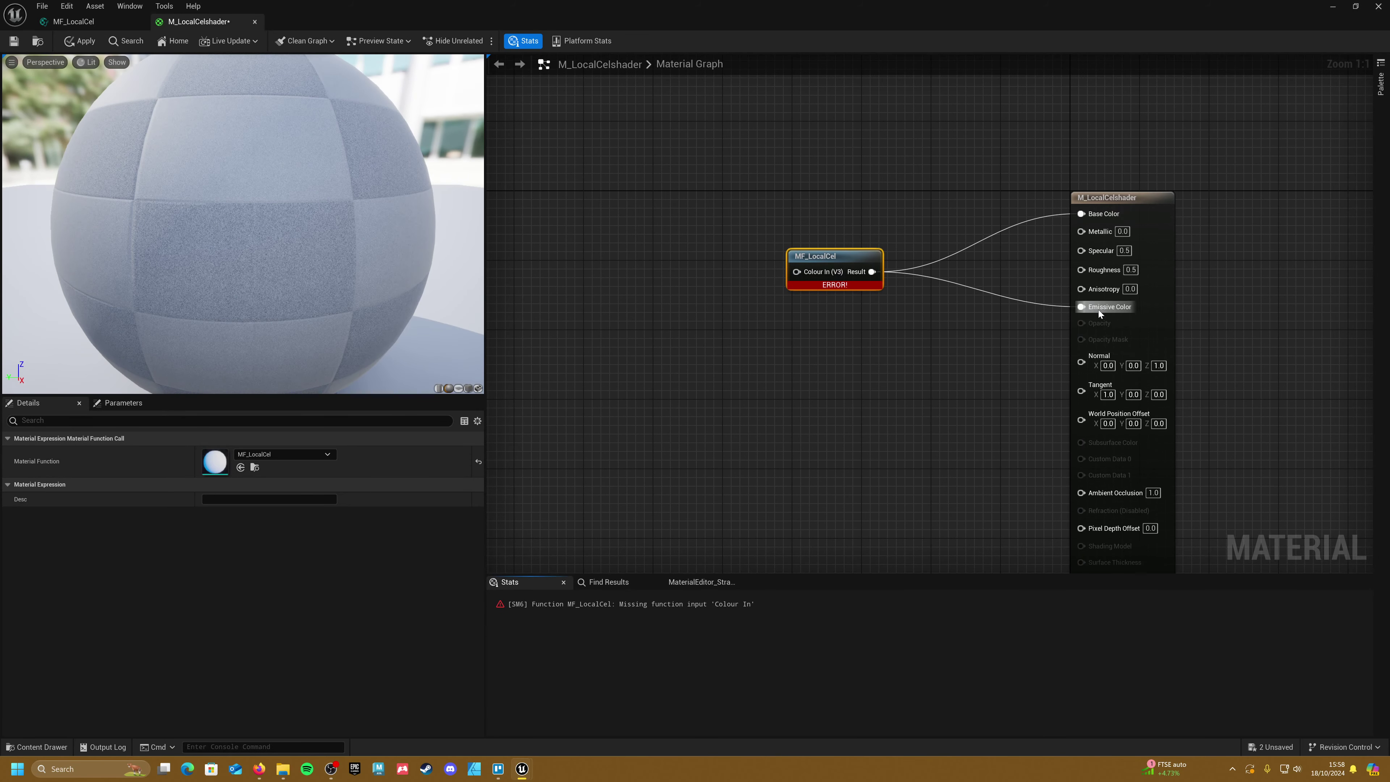
pyautogui.moveTo(850, 261); pyautogui.dragTo(863, 202)
pyautogui.moveTo(849, 257); pyautogui.dragTo(967, 272, button='right')
pyautogui.moveTo(955, 233); pyautogui.dragTo(808, 275)
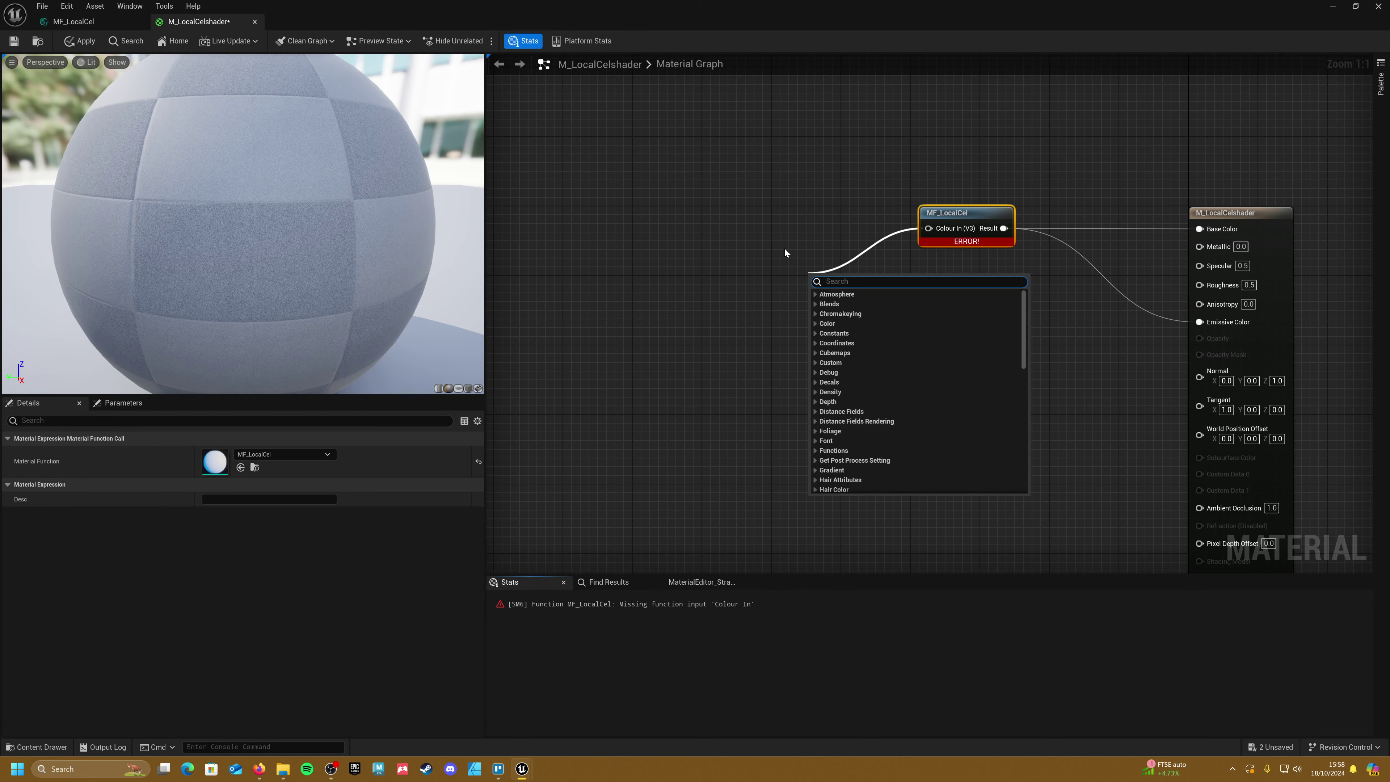
pyautogui.click(784, 247)
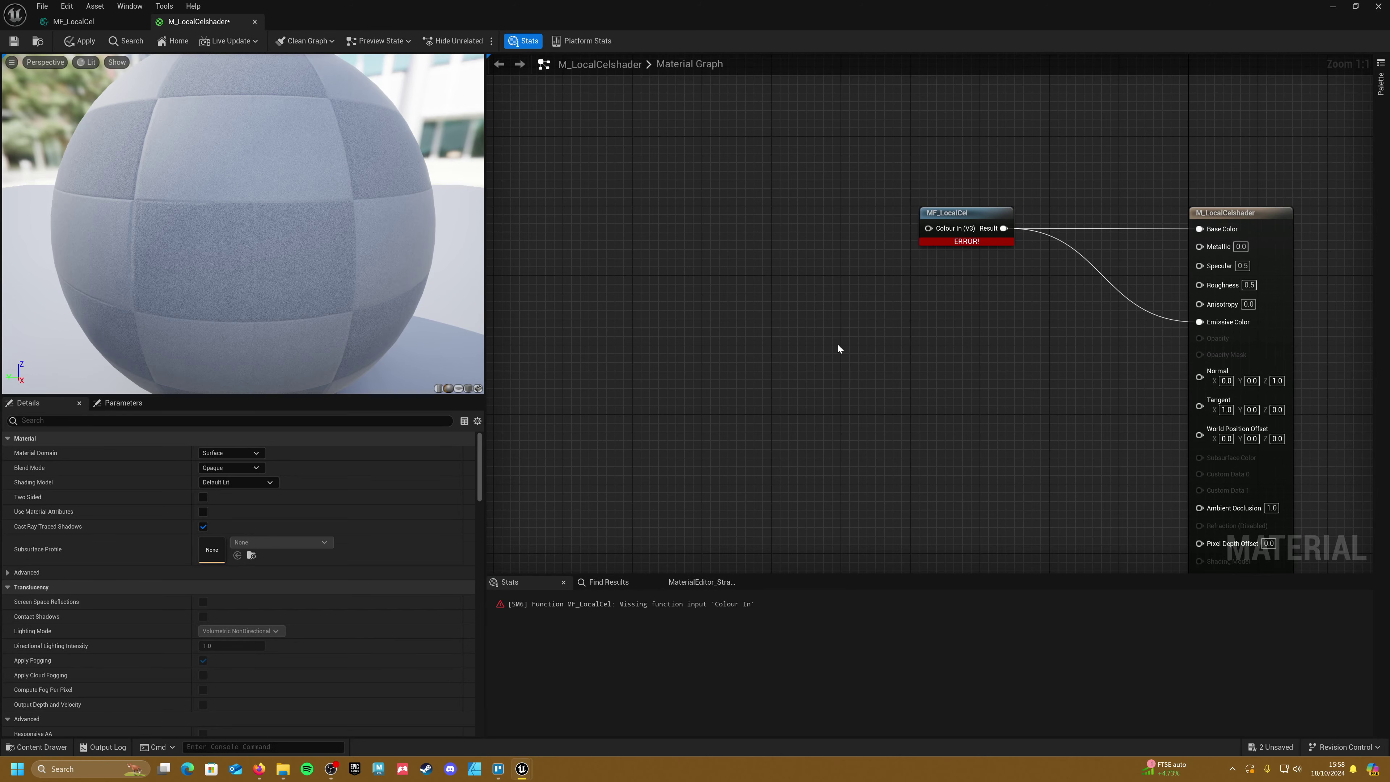
# Step: Add a three-component vector constant before MF_LocalCel and convert it to a parameter named Colour
pyautogui.moveTo(547, 229); pyautogui.dragTo(622, 252, button='right')
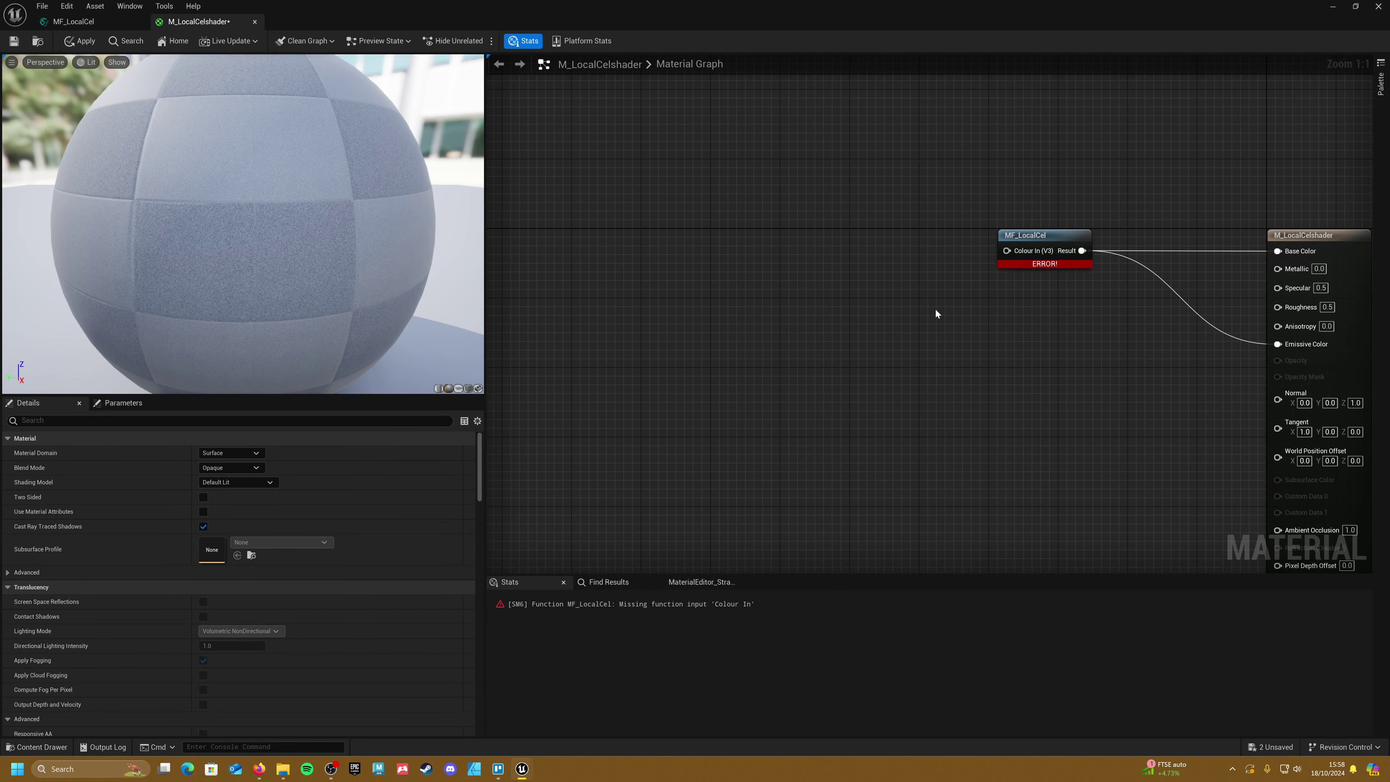
pyautogui.moveTo(948, 280); pyautogui.dragTo(880, 287, button='right')
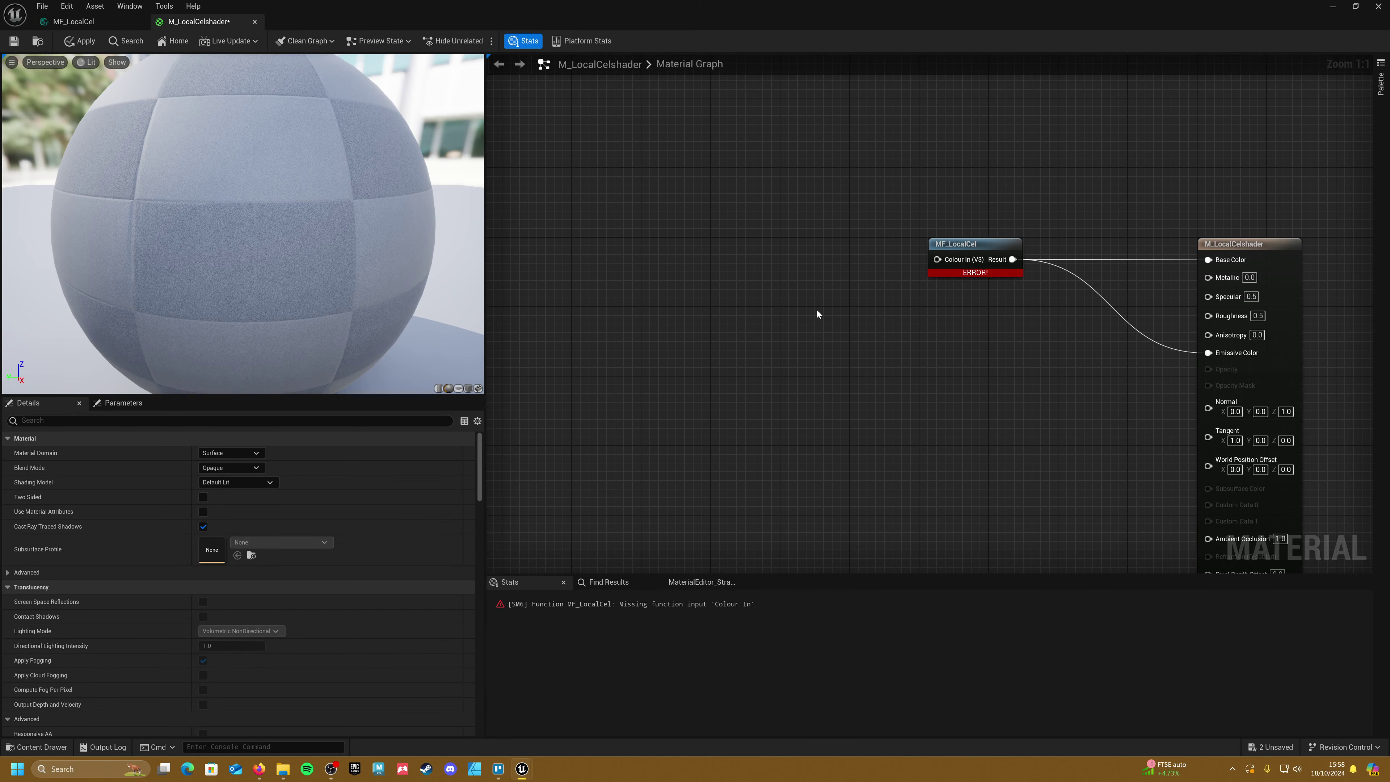
pyautogui.click(783, 282)
pyautogui.rightClick(846, 340)
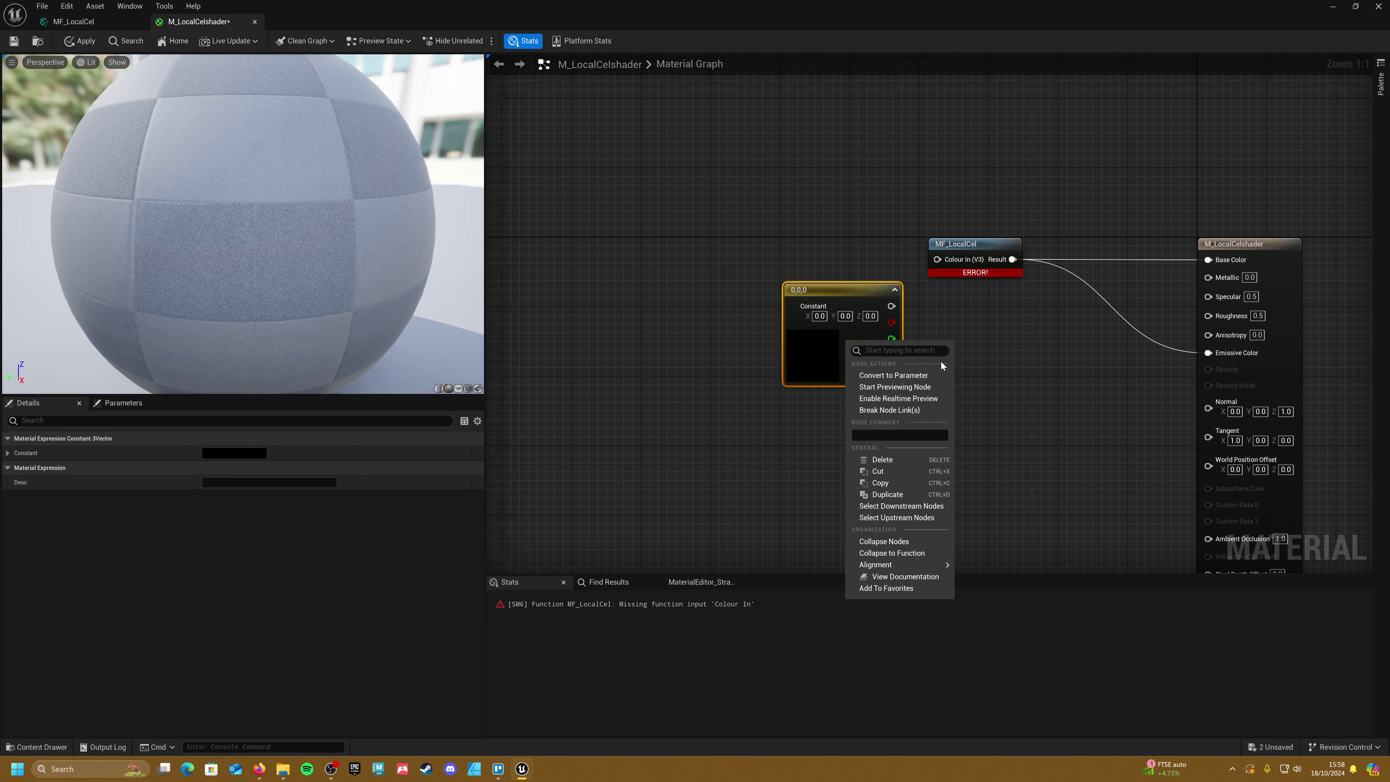
pyautogui.click(923, 377)
pyautogui.write('Co')
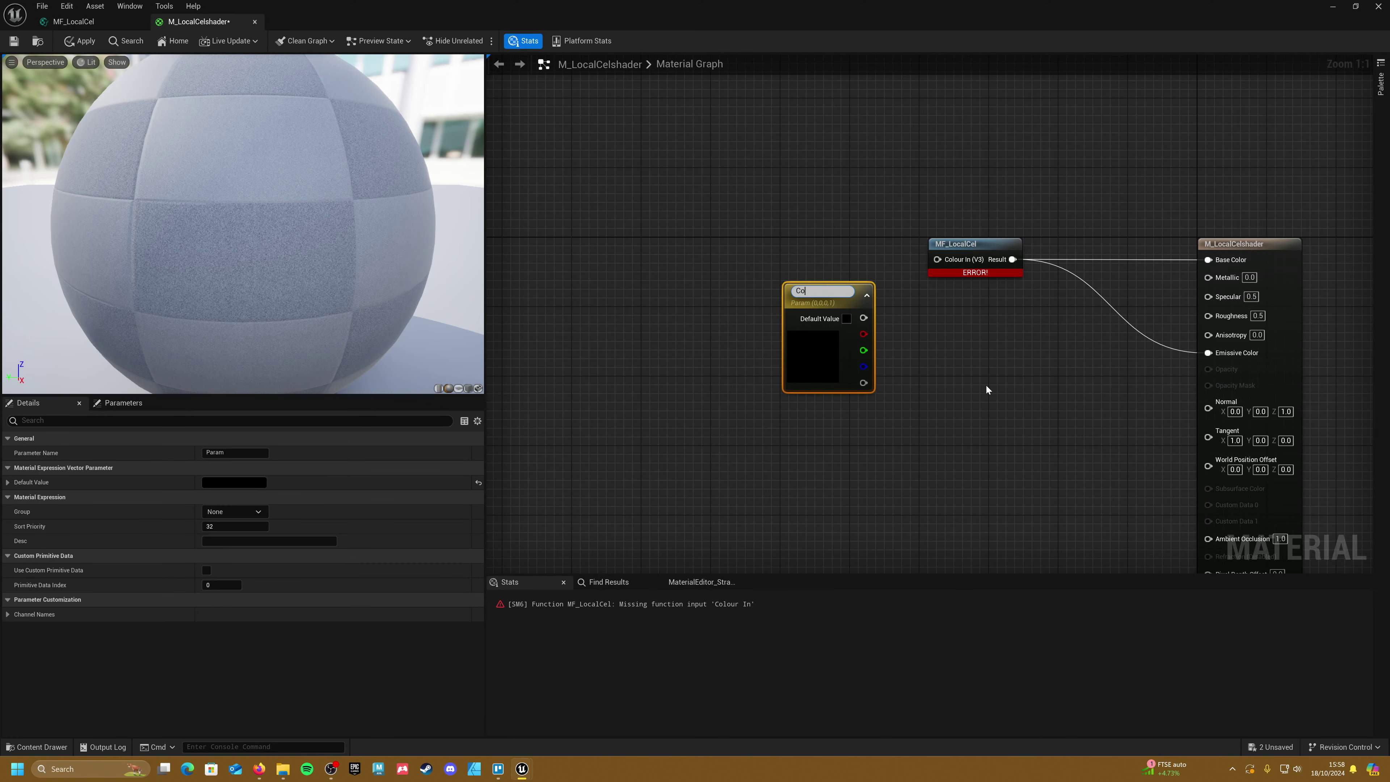
pyautogui.write('lour')
pyautogui.press('Return')
# Step: Line the Colour parameter up with MF_LocalCel, connect it to Colour In and close the gap between the nodes
pyautogui.moveTo(821, 365); pyautogui.dragTo(755, 310)
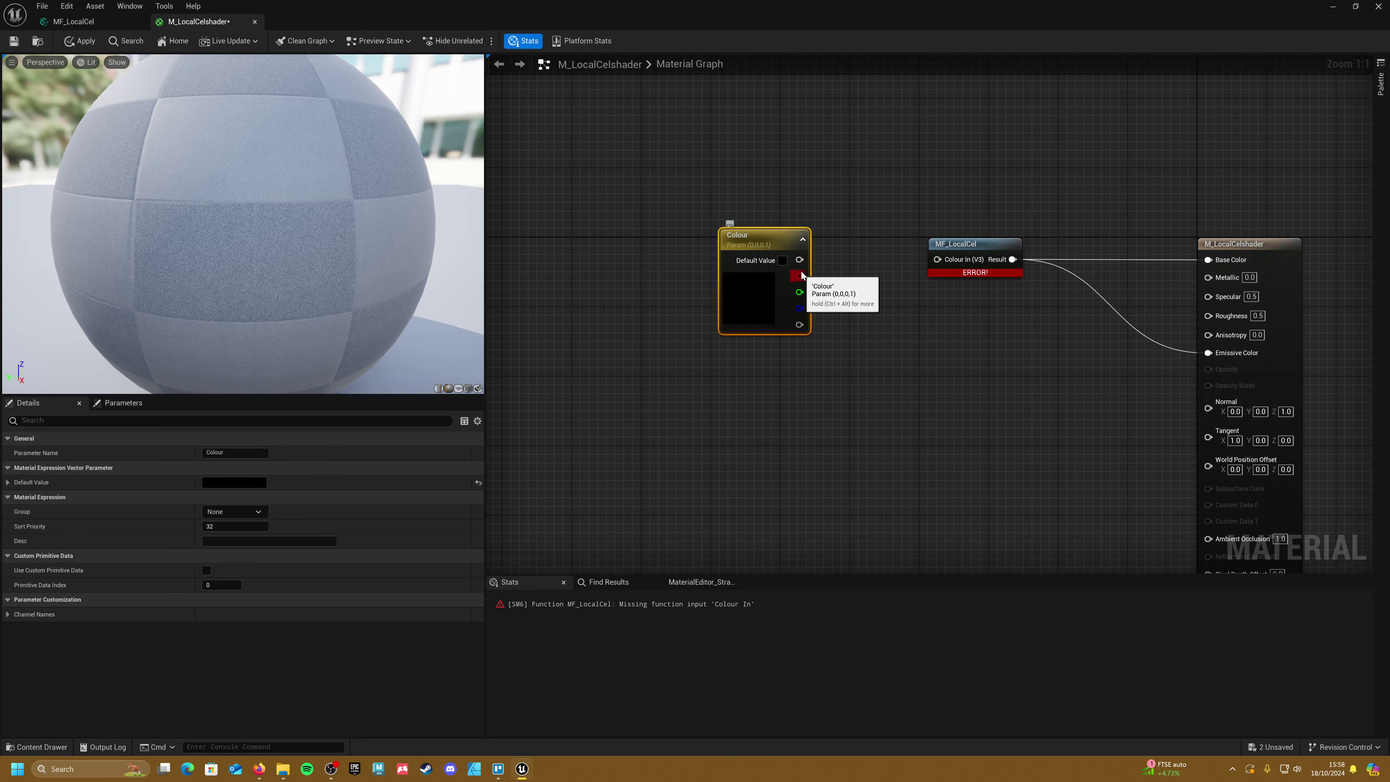
pyautogui.moveTo(799, 259); pyautogui.dragTo(947, 265)
pyautogui.moveTo(749, 298); pyautogui.dragTo(794, 299)
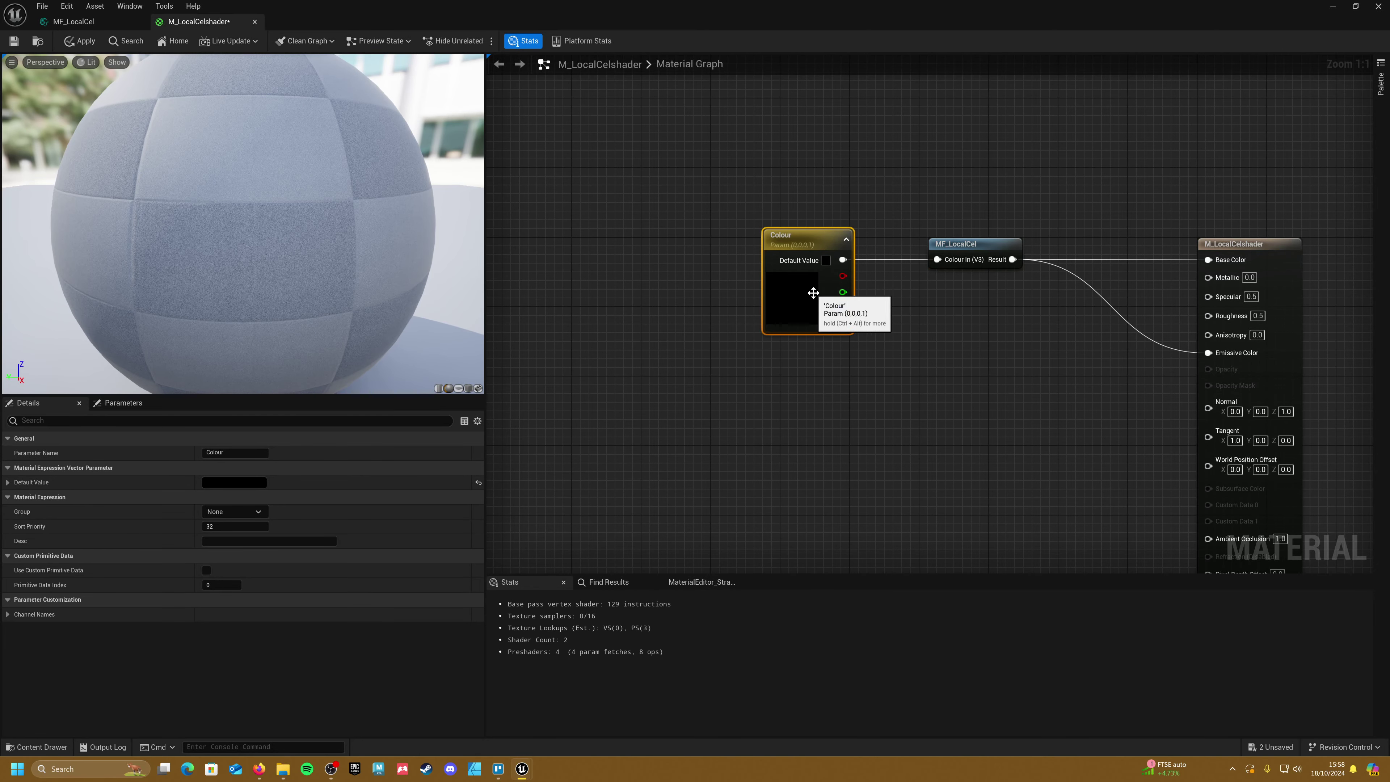
# Step: Set the Colour parameter's default value to a warm off-white
pyautogui.click(795, 299)
pyautogui.click(243, 484)
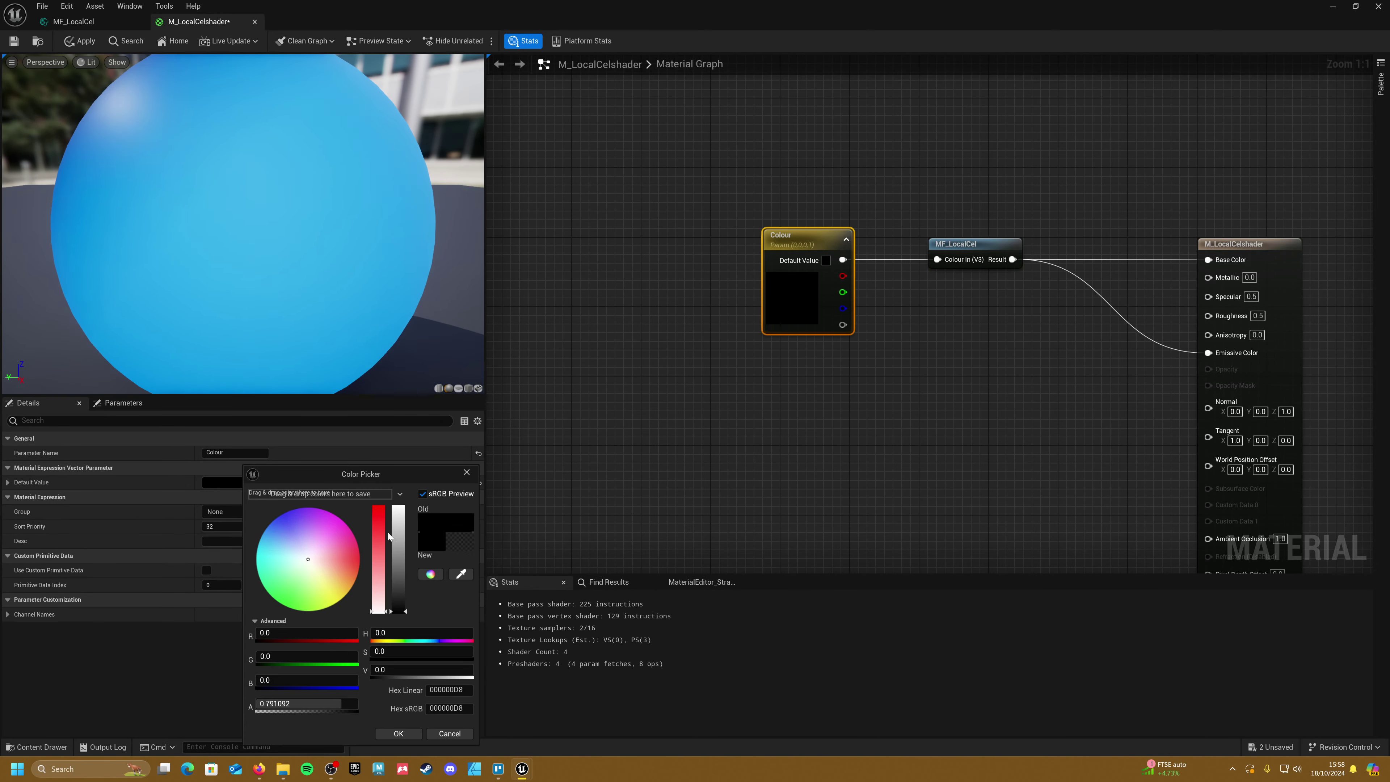
pyautogui.moveTo(299, 541); pyautogui.dragTo(316, 574)
pyautogui.moveTo(400, 512); pyautogui.dragTo(400, 515)
pyautogui.moveTo(378, 600); pyautogui.dragTo(377, 603)
pyautogui.click(398, 733)
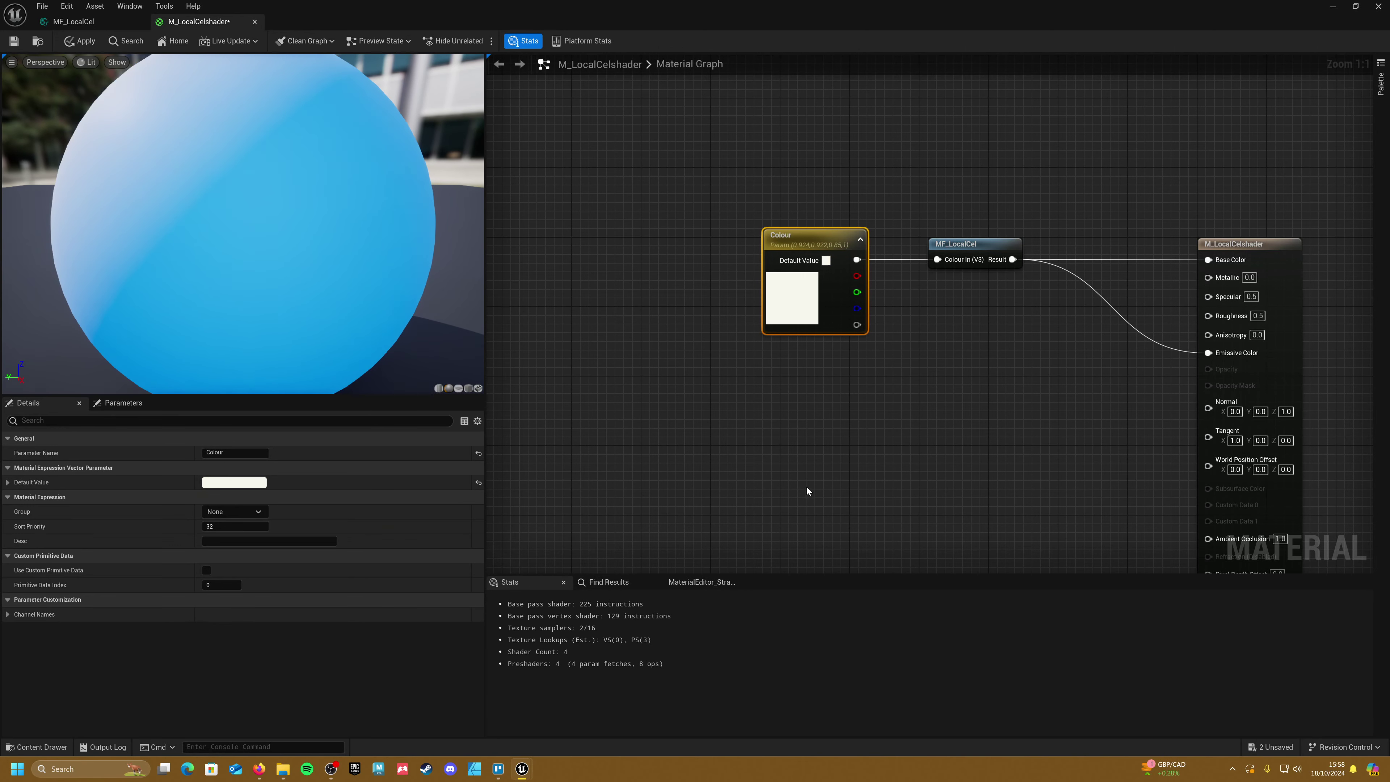
# Step: Inspect the cel shading around the whole preview sphere and apply and save the material changes
pyautogui.moveTo(277, 214); pyautogui.dragTo(377, 224)
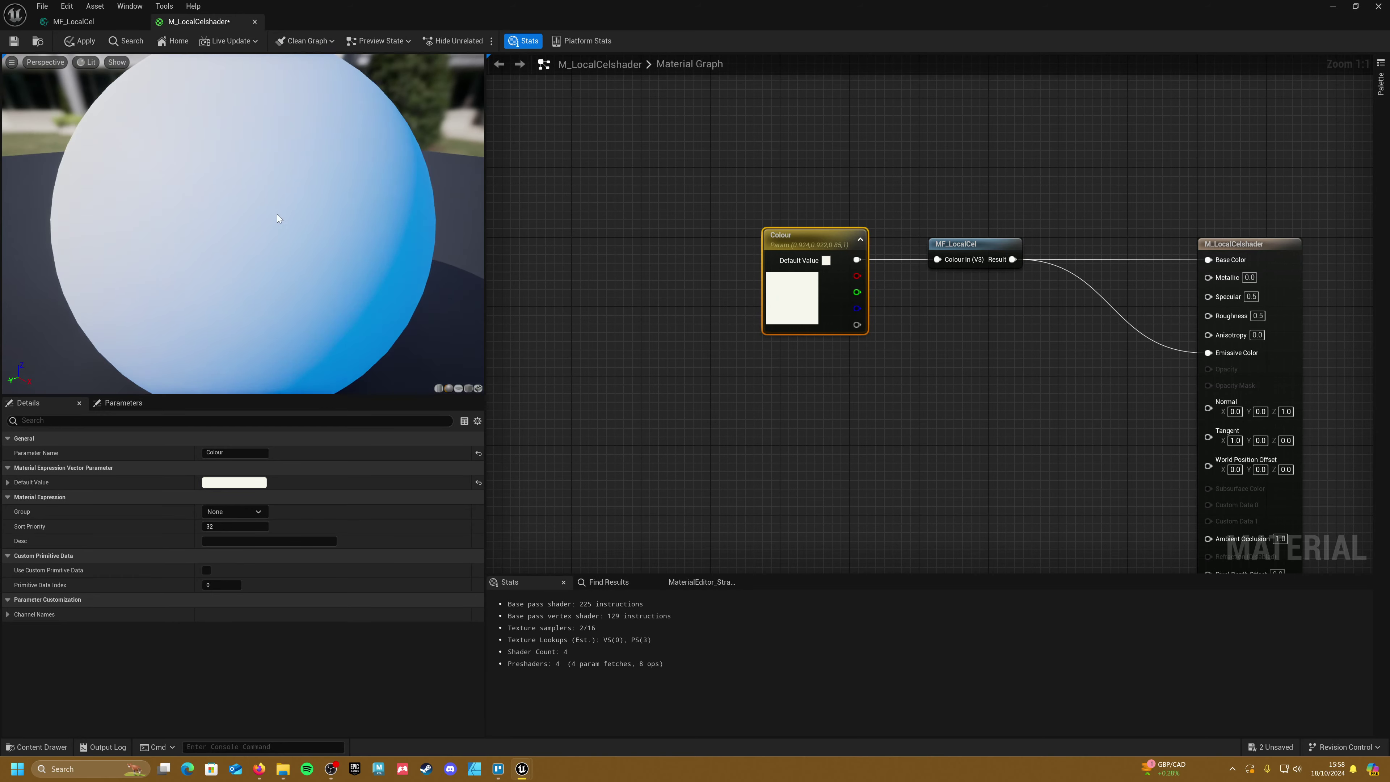
pyautogui.scroll(-5, 268, 214)
pyautogui.moveTo(260, 214)
pyautogui.mouseDown()
pyautogui.moveTo(405, 199)
pyautogui.moveTo(169, 260)
pyautogui.mouseUp()
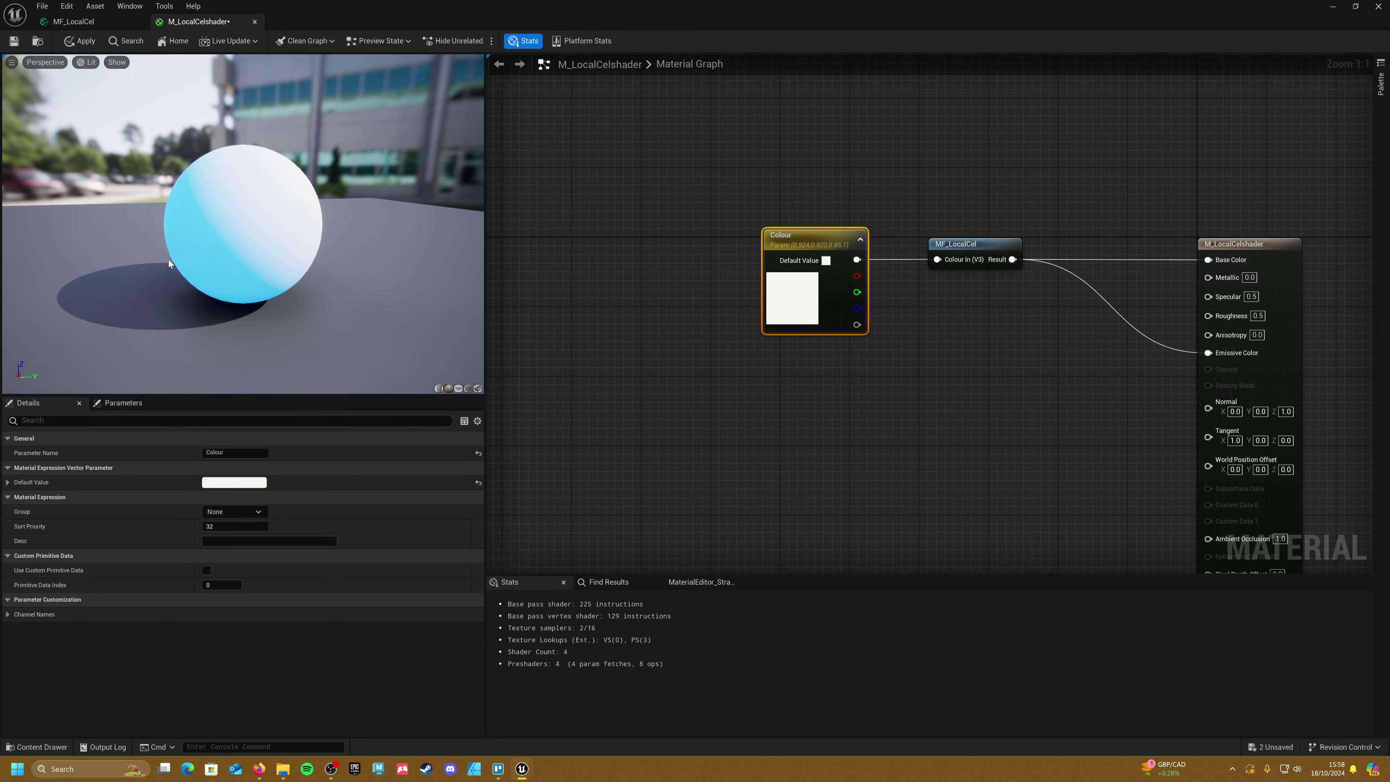
pyautogui.moveTo(250, 223); pyautogui.dragTo(145, 112)
pyautogui.click(78, 44)
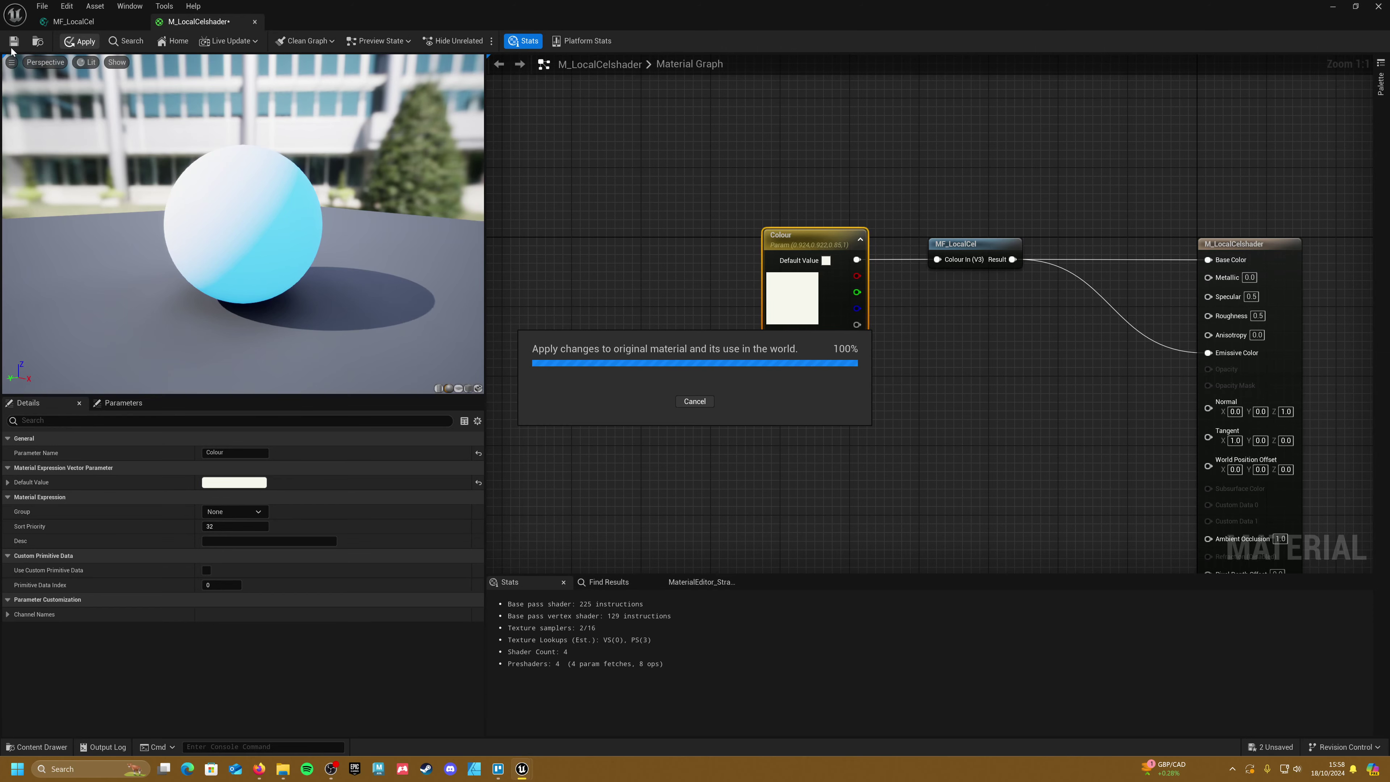
# Step: Set the M_LocalCelshader material's Shading Model to Unlit
pyautogui.click(866, 386)
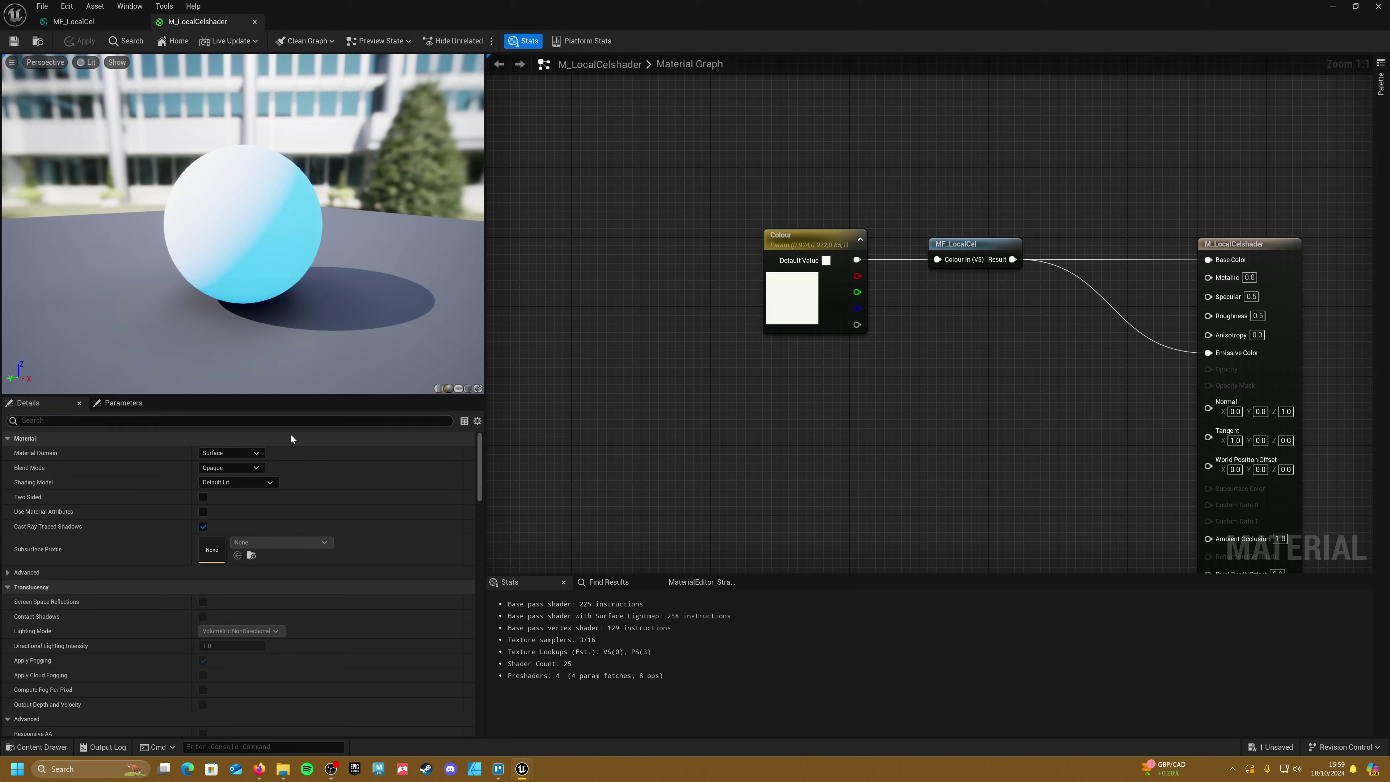
pyautogui.click(268, 480)
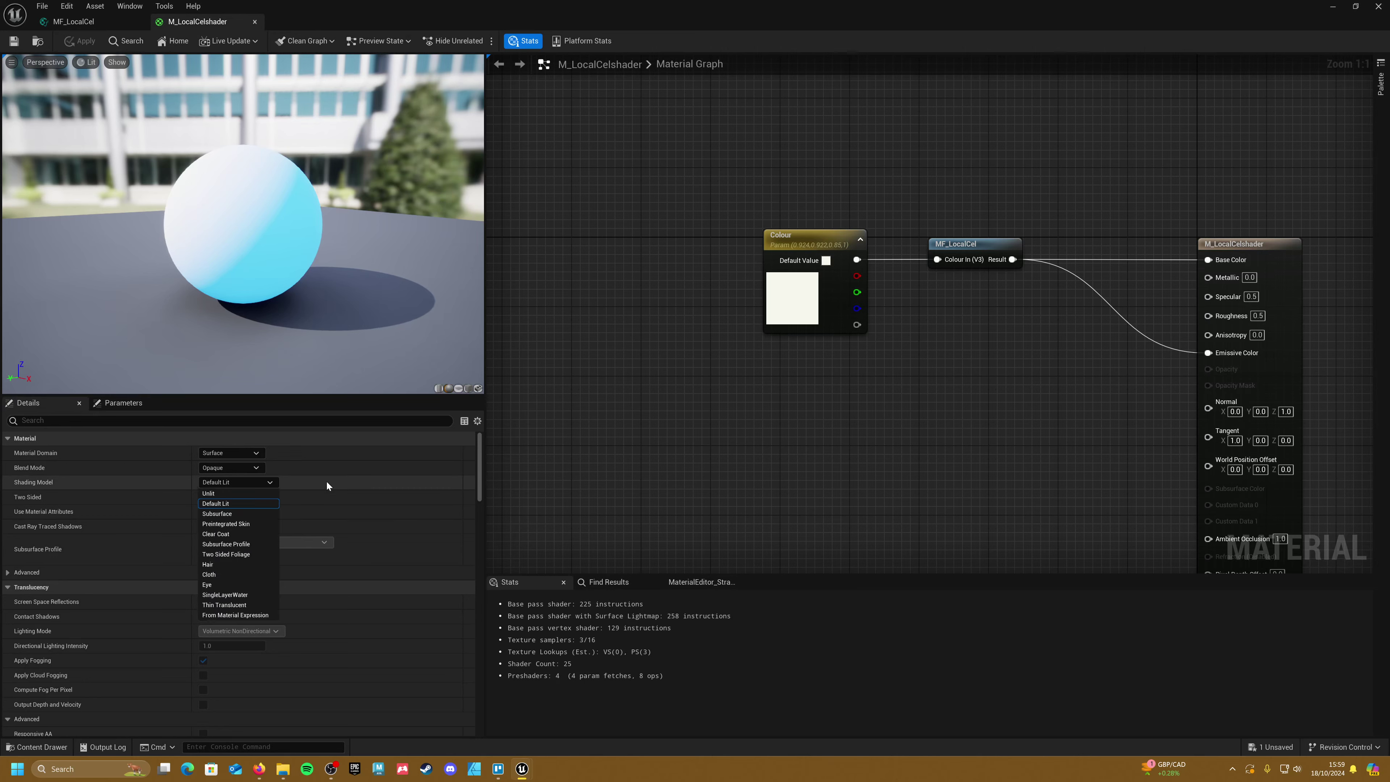
pyautogui.click(220, 491)
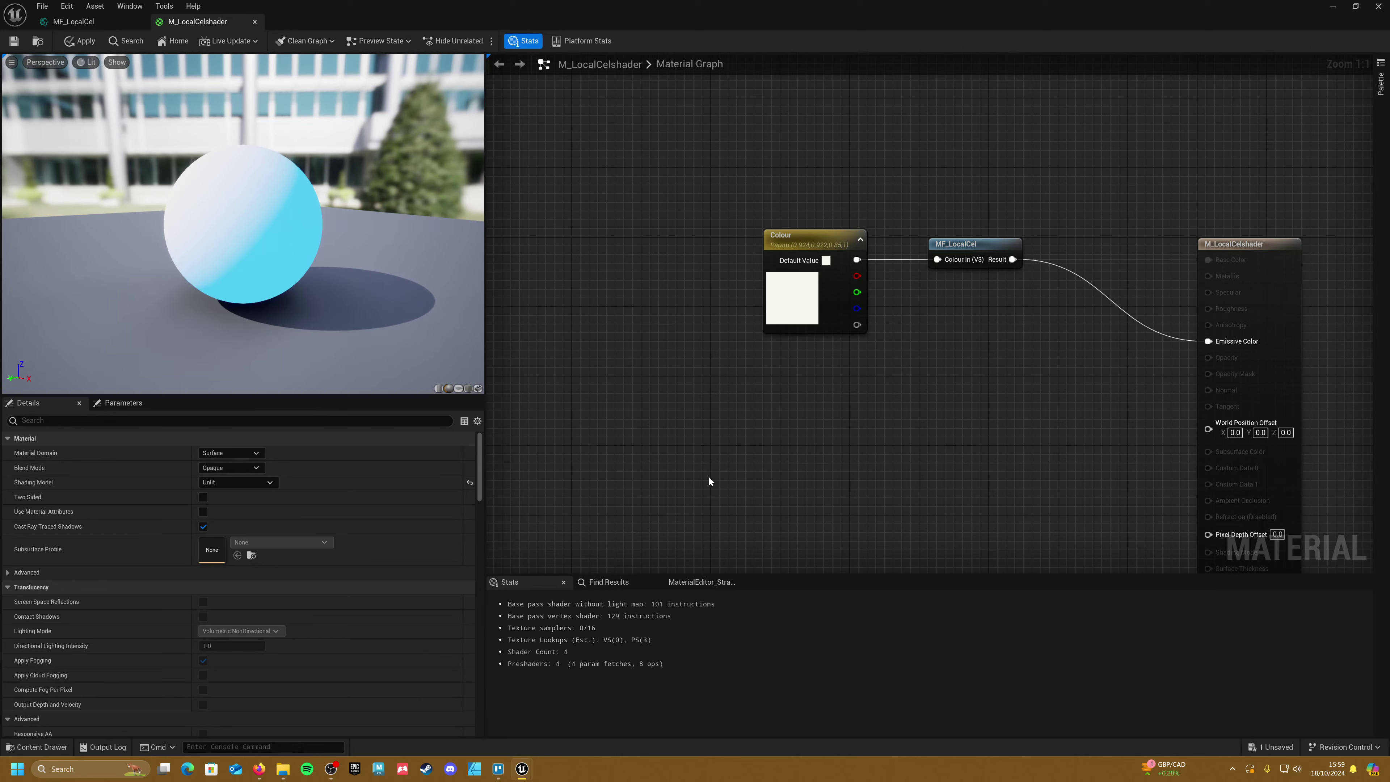
# Step: Open the MF_LocalCel function graph from its node in the material
pyautogui.moveTo(681, 148); pyautogui.dragTo(1018, 368)
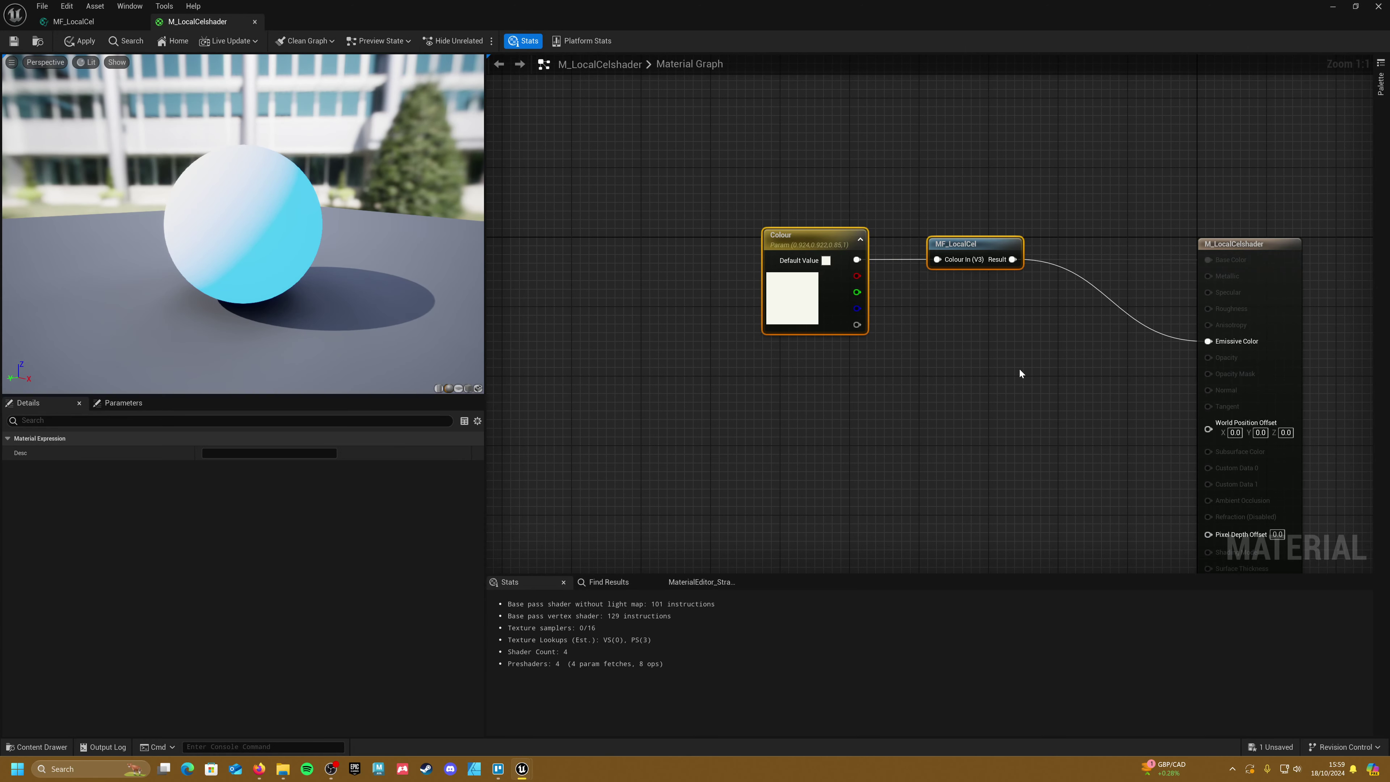
pyautogui.click(999, 347)
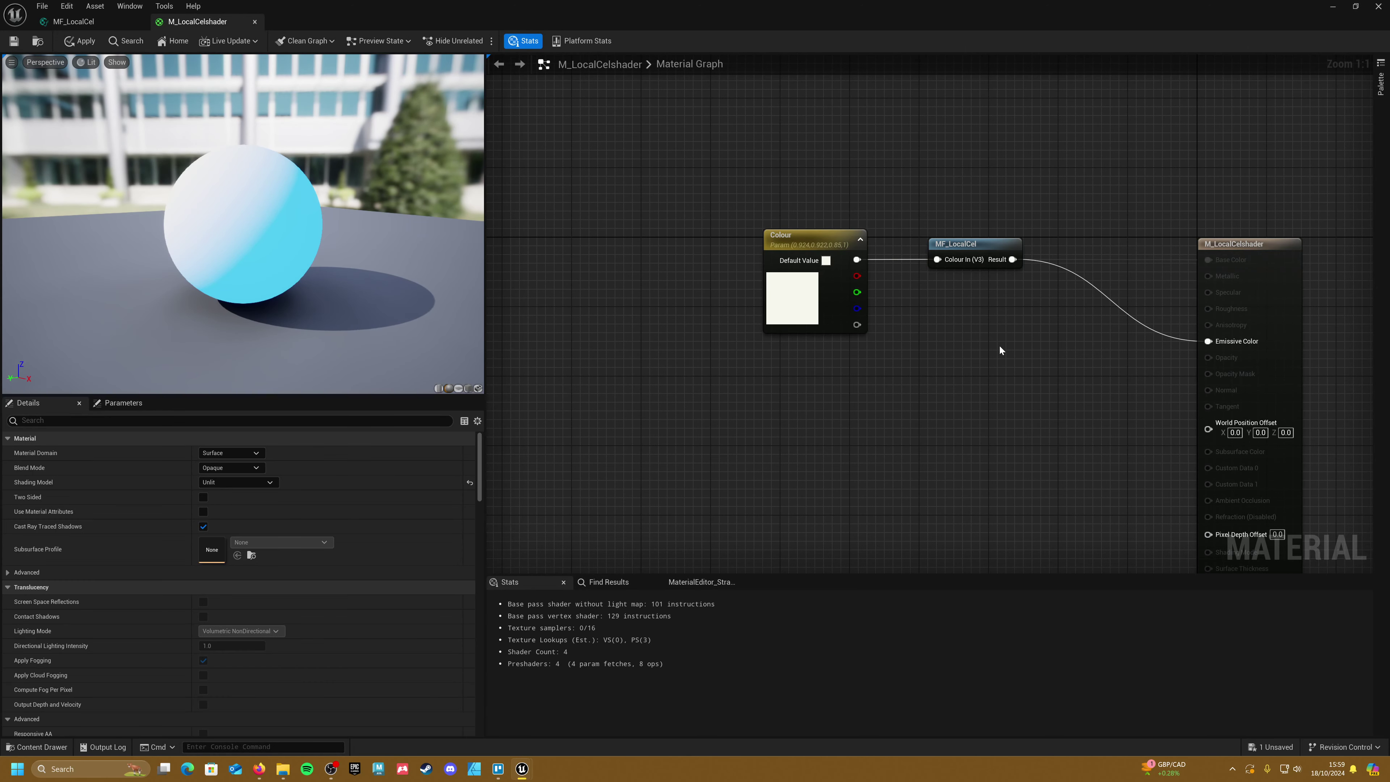
pyautogui.click(978, 244)
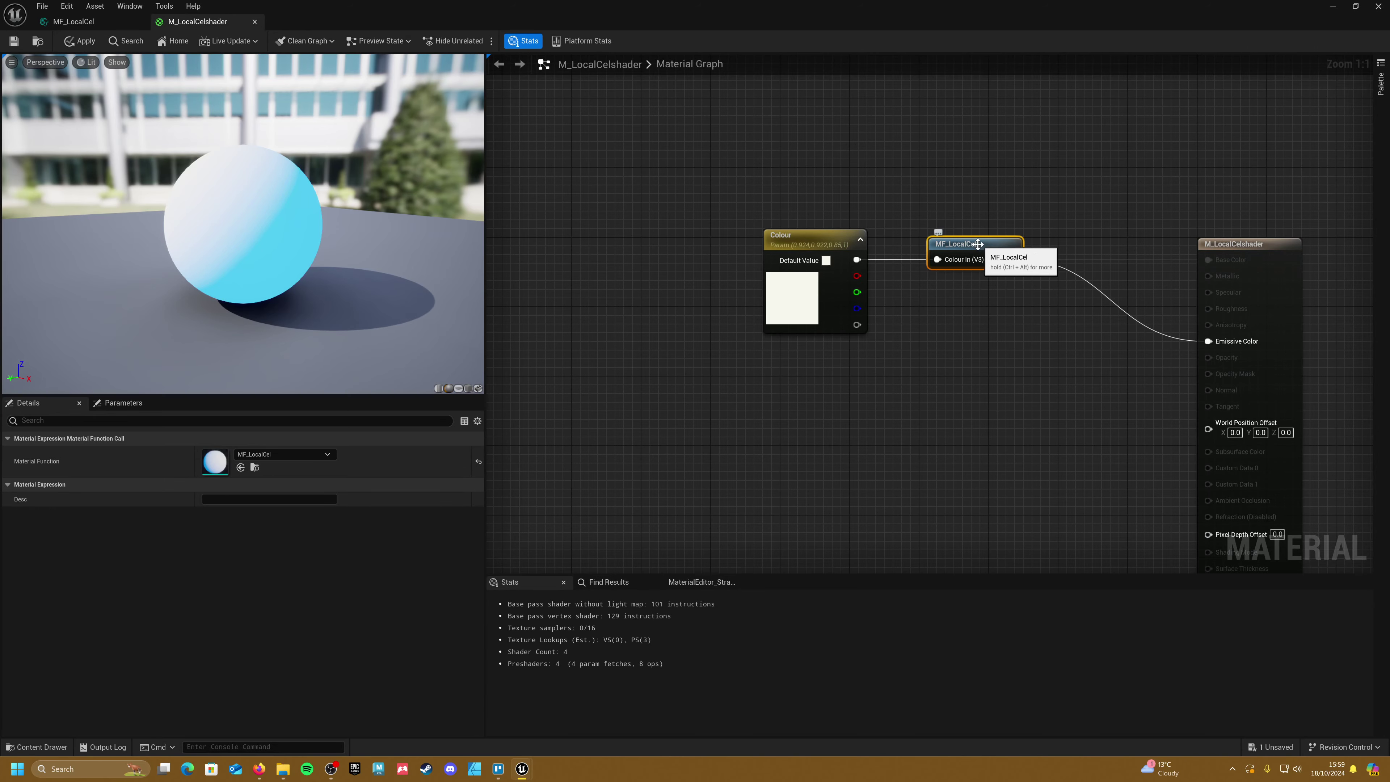
pyautogui.doubleClick(978, 244)
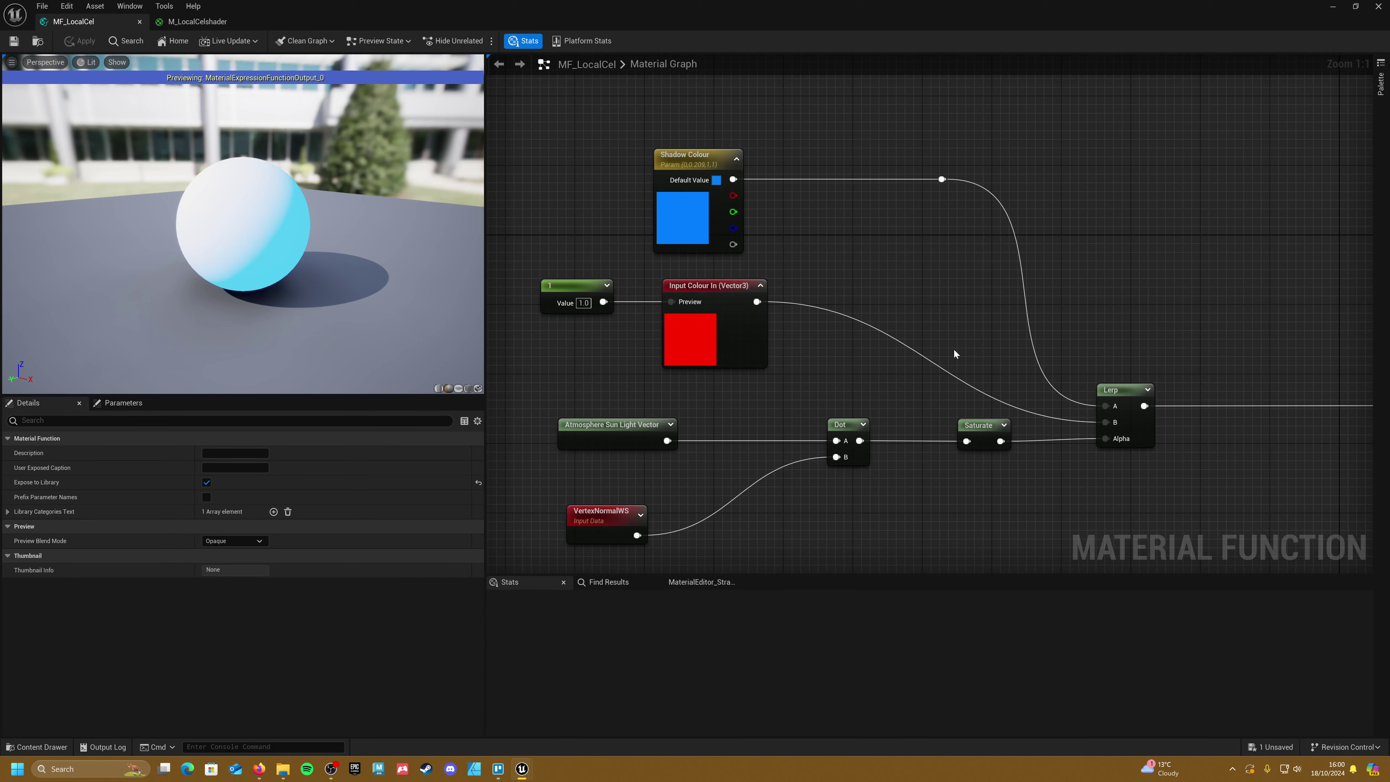
# Step: Disconnect the Dot node's output from the Saturate node in the MF_LocalCel graph
pyautogui.moveTo(659, 396); pyautogui.dragTo(982, 293, button='right')
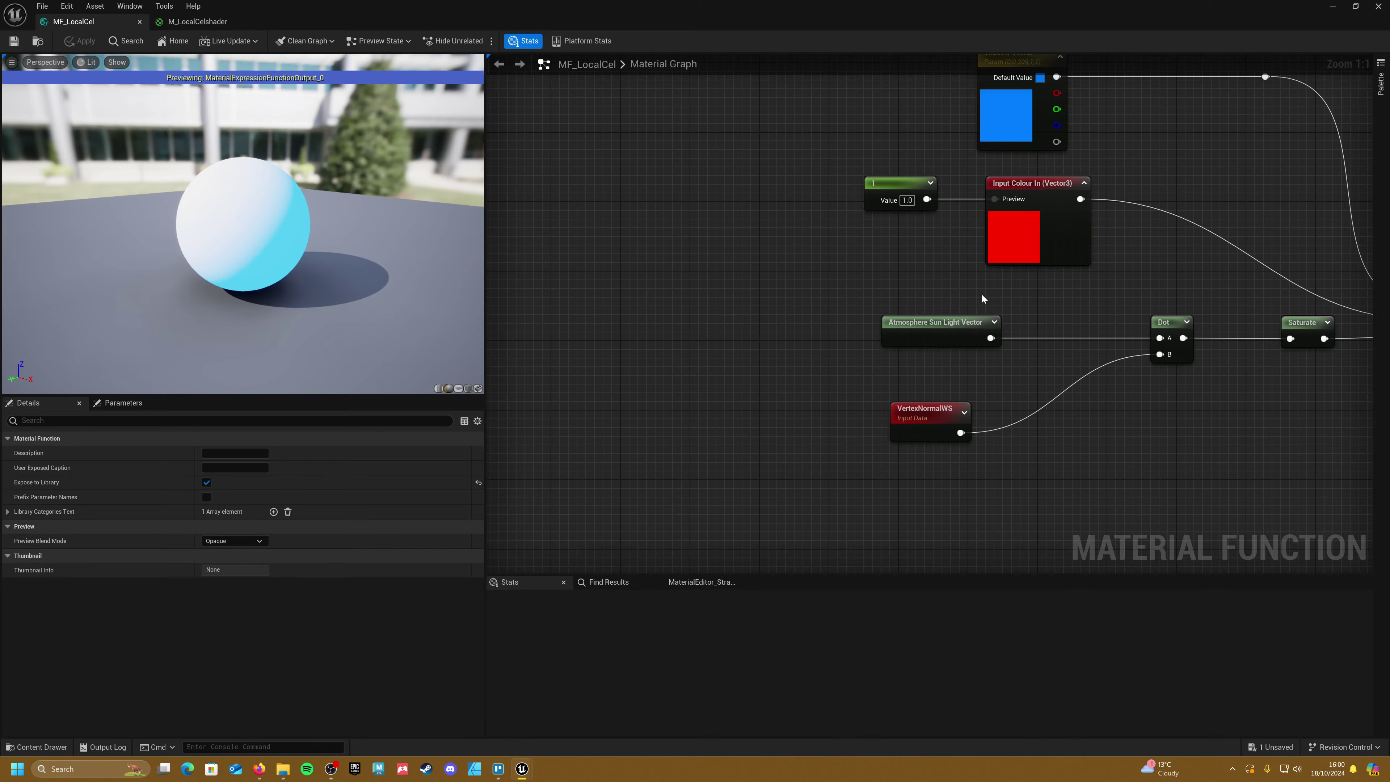
pyautogui.scroll(-3, 982, 294)
pyautogui.moveTo(871, 319); pyautogui.dragTo(1080, 262, button='right')
pyautogui.moveTo(1034, 376); pyautogui.dragTo(1293, 244)
pyautogui.moveTo(1305, 264); pyautogui.dragTo(1221, 273, button='right')
pyautogui.keyDown('ctrl'); pyautogui.moveTo(1243, 277); pyautogui.dragTo(1270, 292); pyautogui.keyUp('ctrl')
pyautogui.click(1264, 253)
# Step: Move the Atmosphere Sun Light Vector, VertexNormalWS and Dot nodes together, well away from the Saturate node, into empty graph space
pyautogui.moveTo(1027, 353); pyautogui.dragTo(704, 318)
pyautogui.moveTo(725, 320); pyautogui.dragTo(1014, 253, button='right')
pyautogui.moveTo(995, 250); pyautogui.dragTo(719, 296)
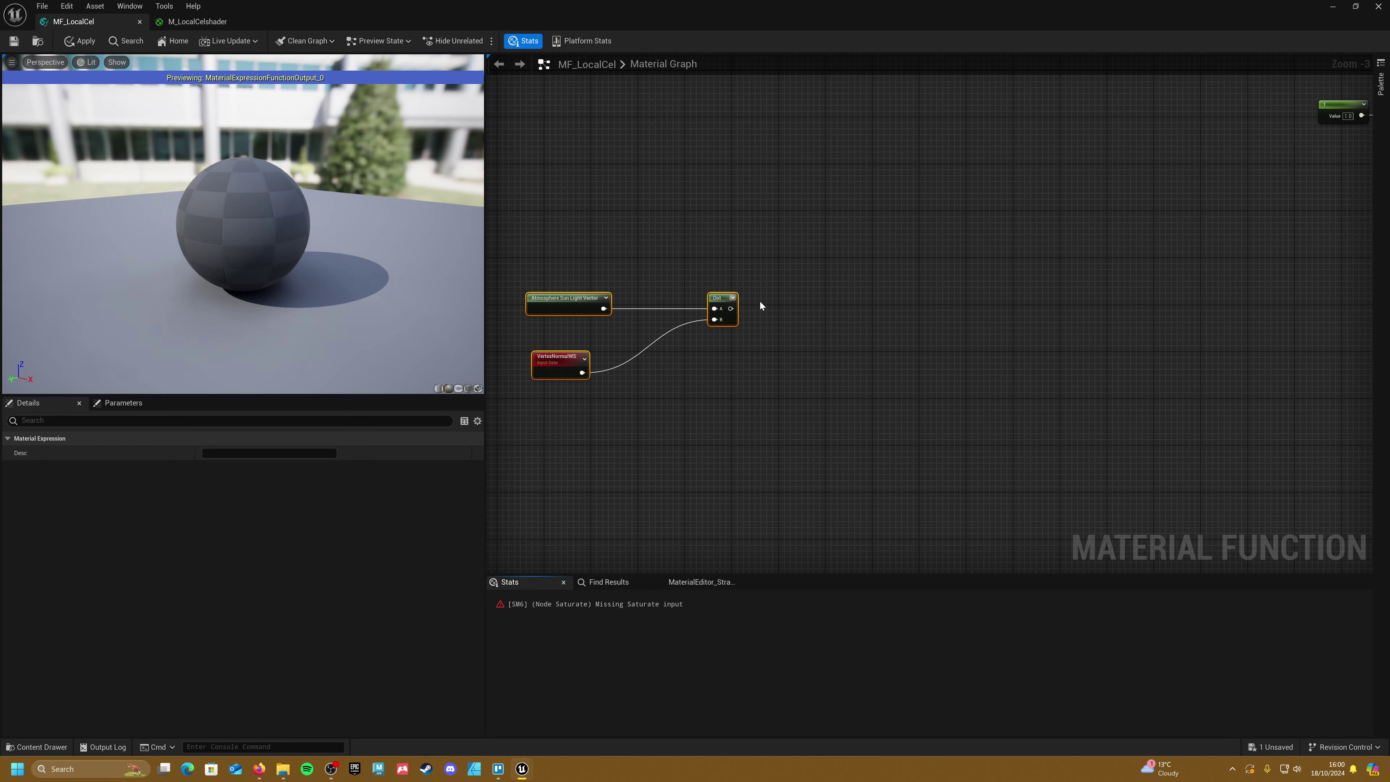
pyautogui.moveTo(574, 277); pyautogui.dragTo(721, 359)
pyautogui.moveTo(714, 298); pyautogui.dragTo(637, 293)
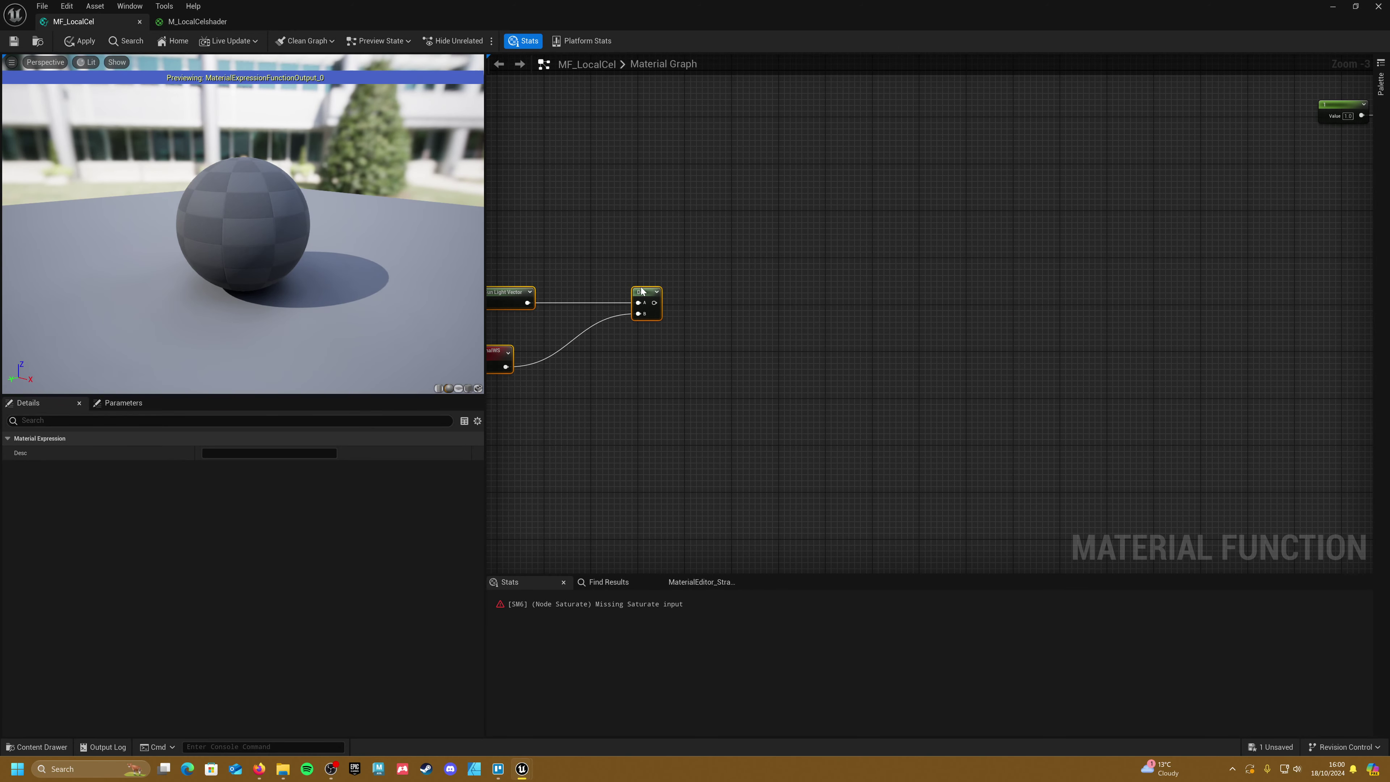
pyautogui.moveTo(735, 288); pyautogui.dragTo(801, 287, button='right')
pyautogui.scroll(1, 801, 287)
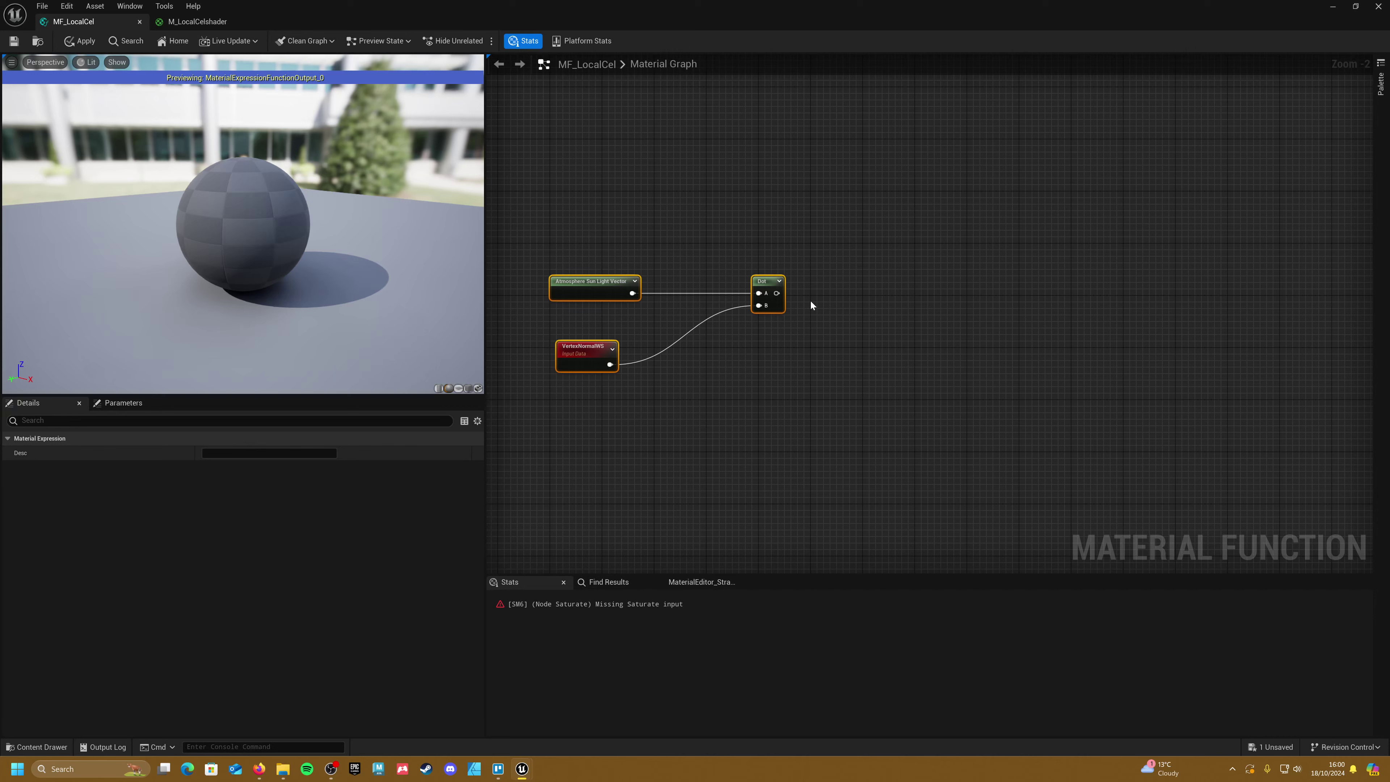
# Step: Bring the Dot node closer to its inputs and add an Add node with its A input fed by the Dot output
pyautogui.click(766, 298)
pyautogui.moveTo(766, 299); pyautogui.dragTo(795, 279)
pyautogui.write('add')
pyautogui.press('Return')
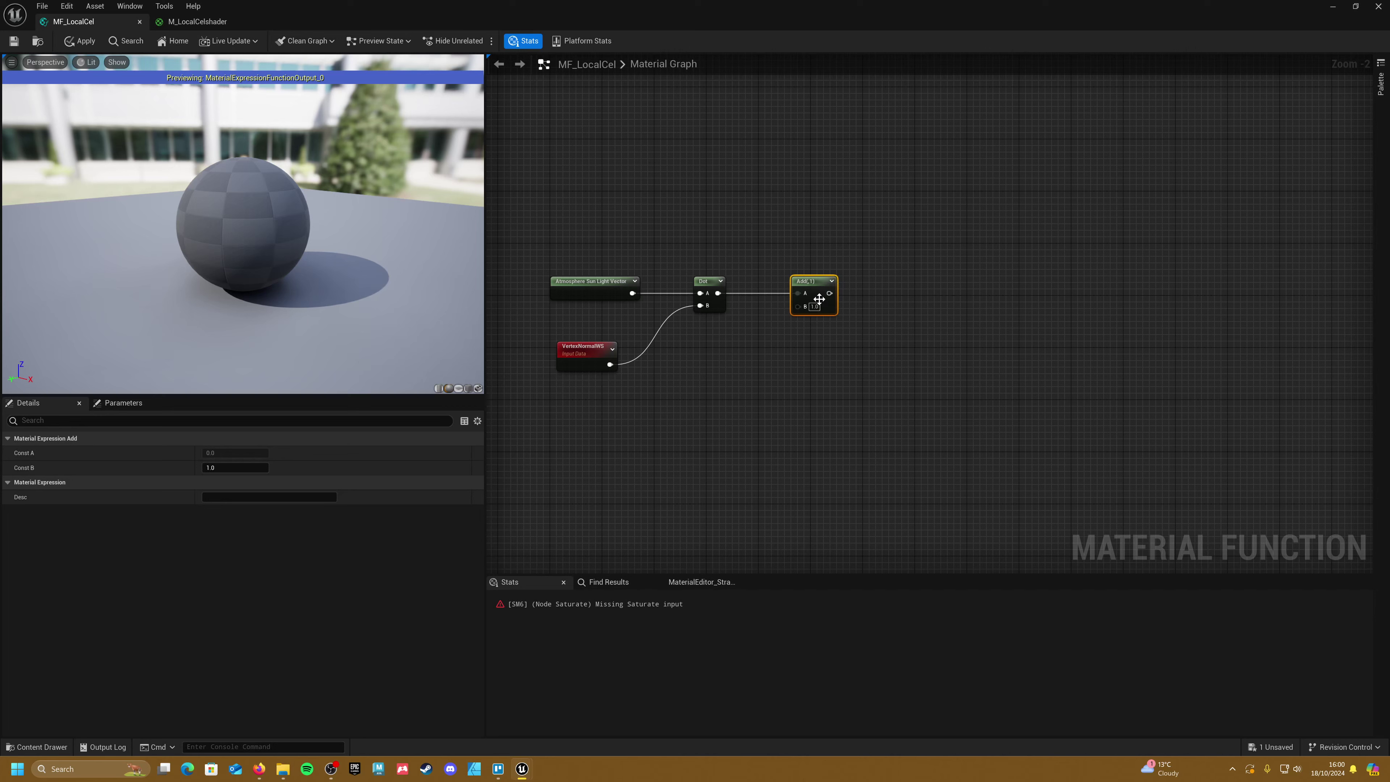
# Step: Promote the Add node's B input to a parameter named Shadow Offset with default value 0.5, placed below the Add node
pyautogui.rightClick(800, 309)
pyautogui.click(884, 391)
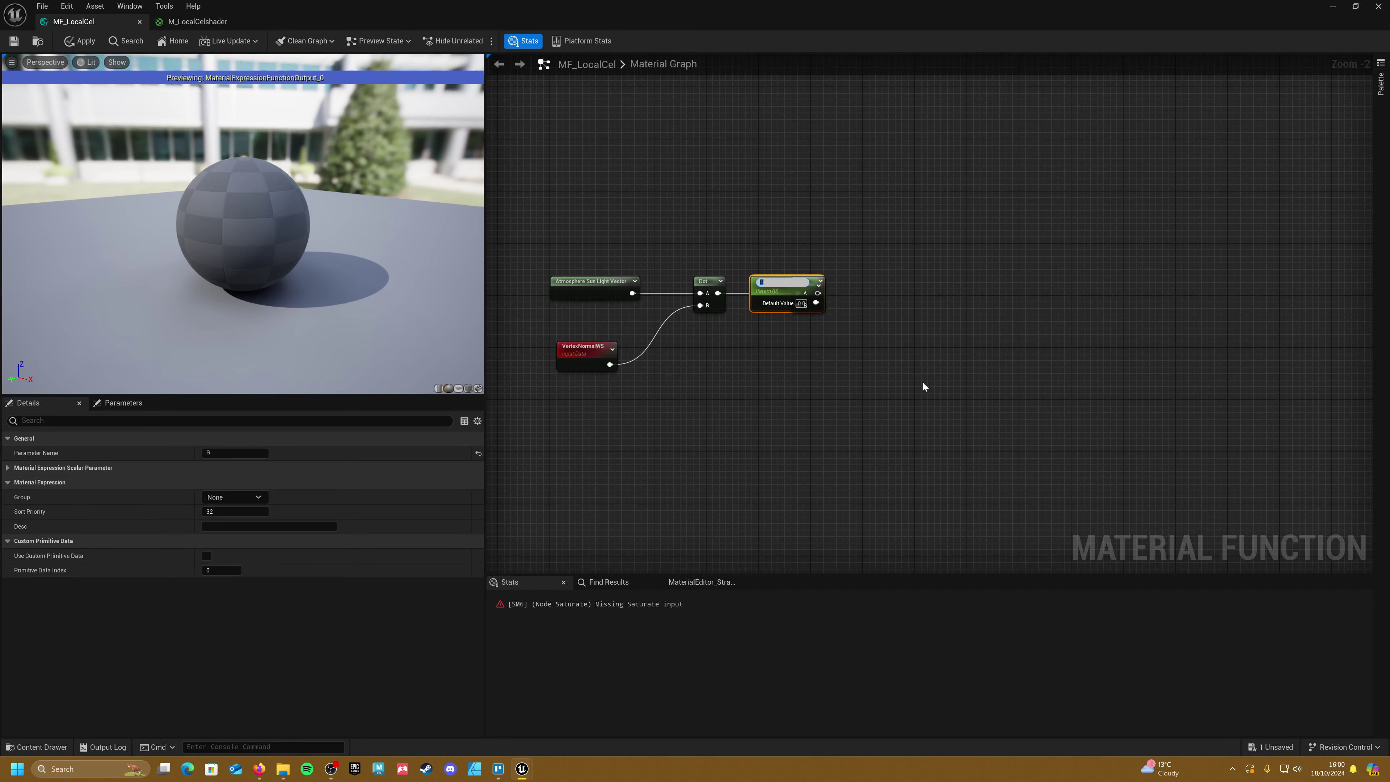
pyautogui.write('Shadow Offset')
pyautogui.press('Return')
pyautogui.moveTo(777, 282); pyautogui.dragTo(733, 361)
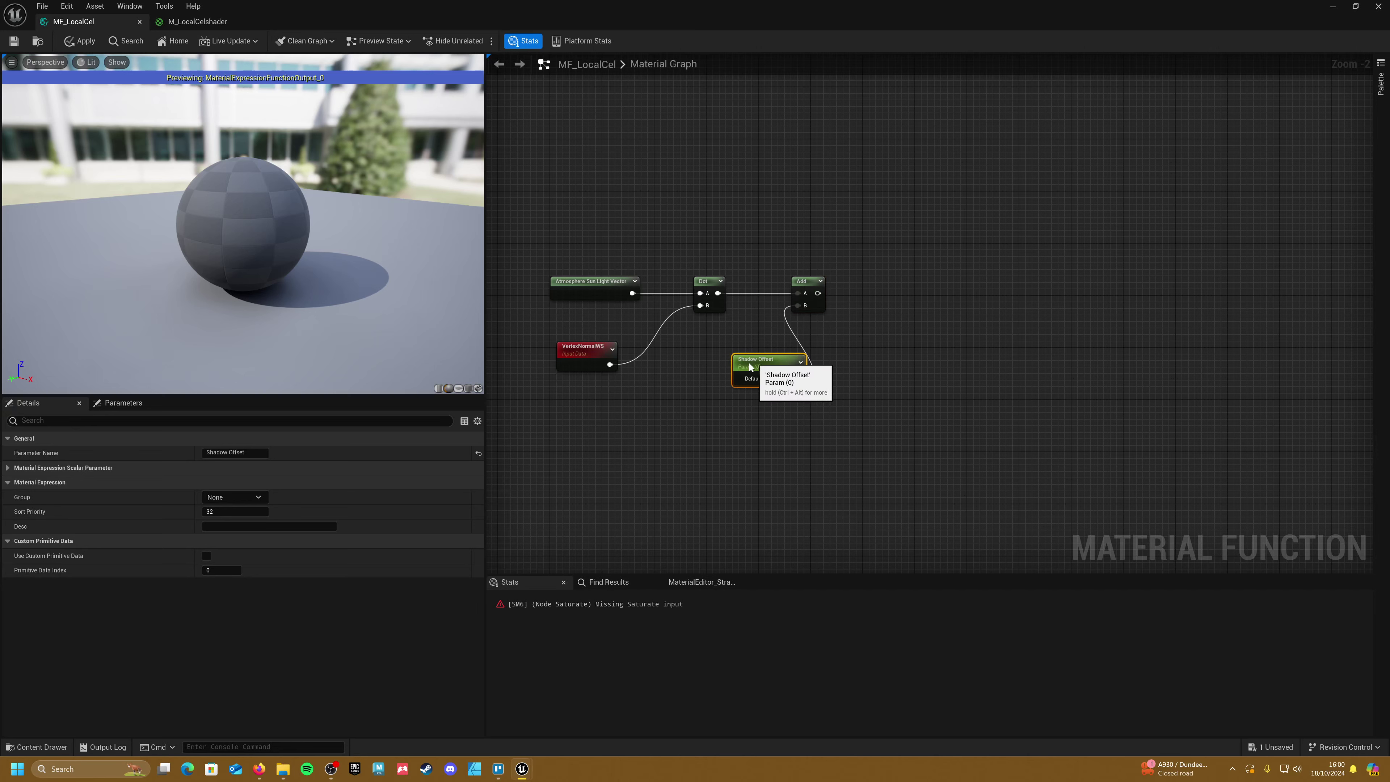
pyautogui.click(757, 383)
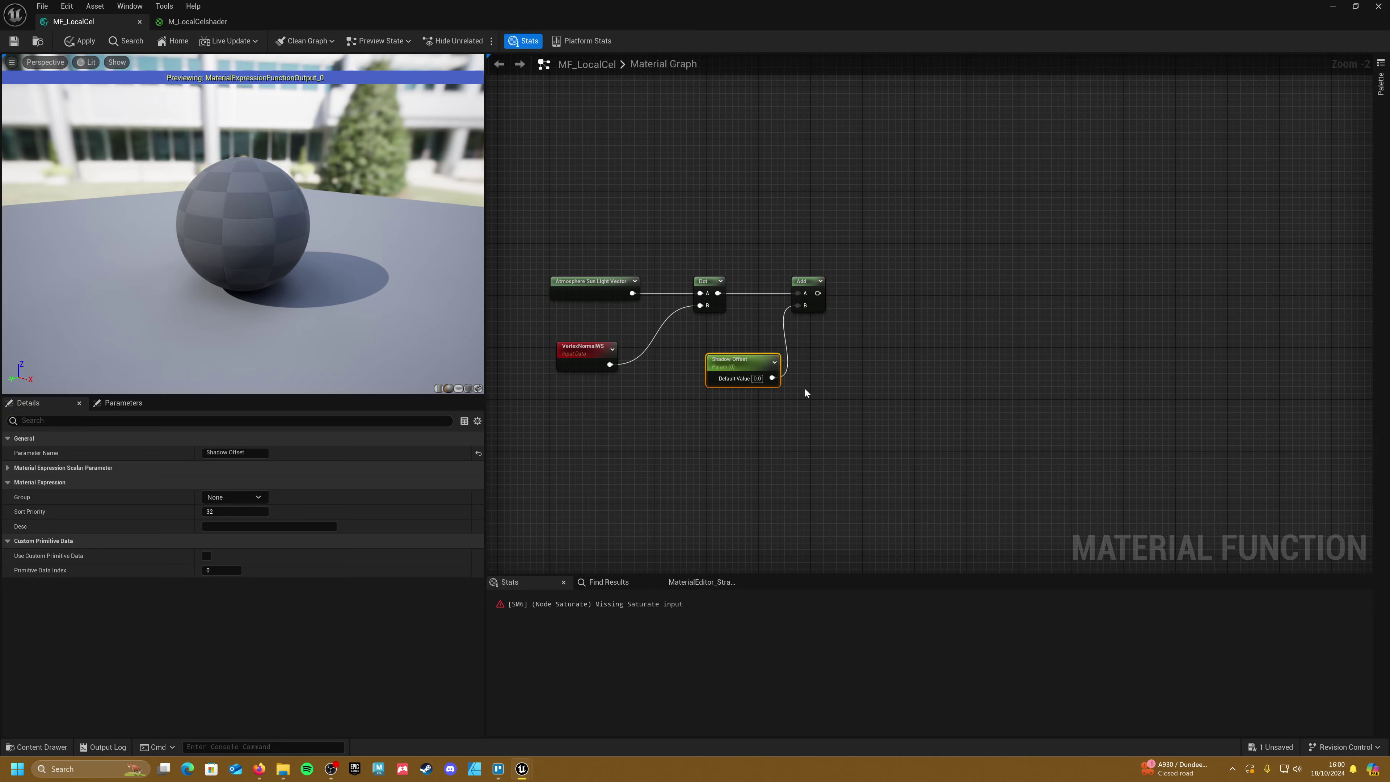
pyautogui.write('0.5')
pyautogui.press('Return')
# Step: Add a Power node with its Base input fed by the Add node's output
pyautogui.moveTo(895, 351); pyautogui.dragTo(752, 362, button='right')
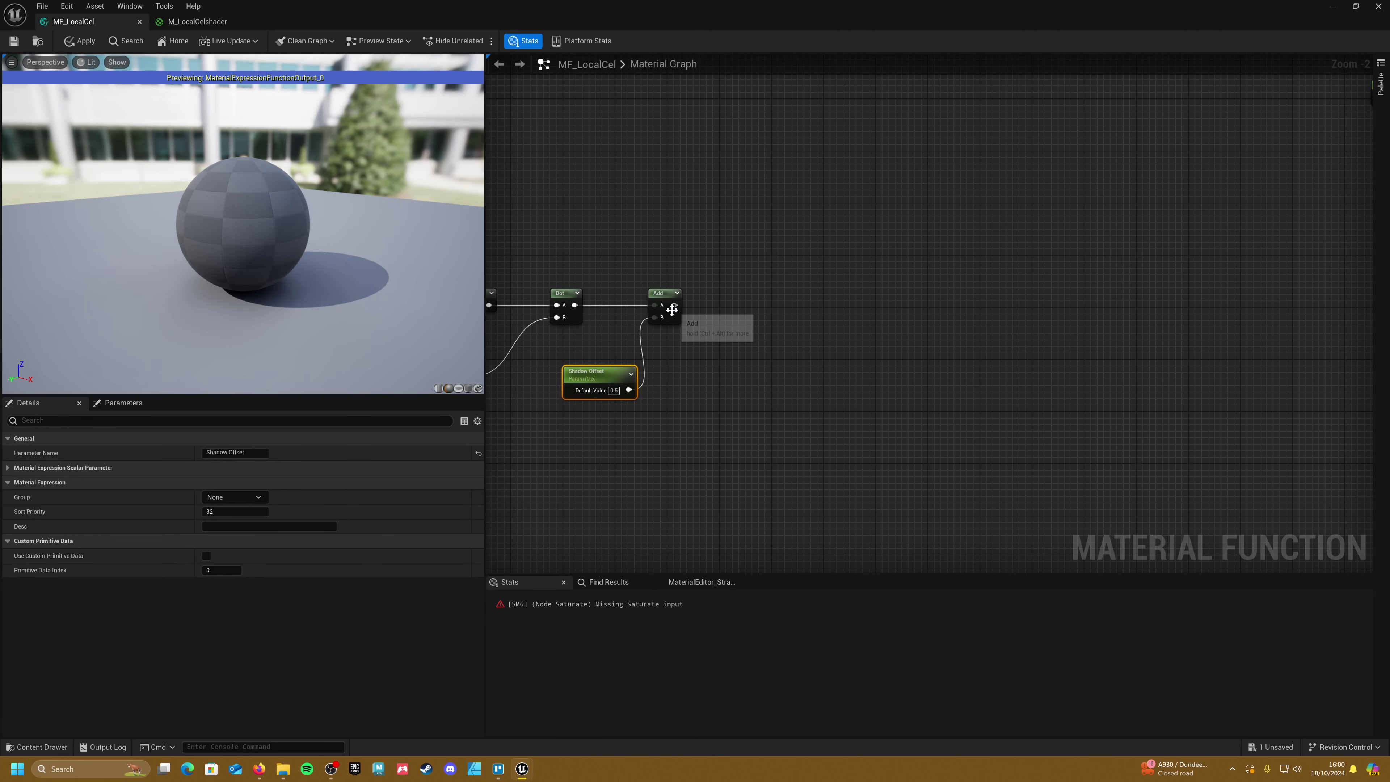
pyautogui.moveTo(672, 310); pyautogui.dragTo(815, 308)
pyautogui.write('powe')
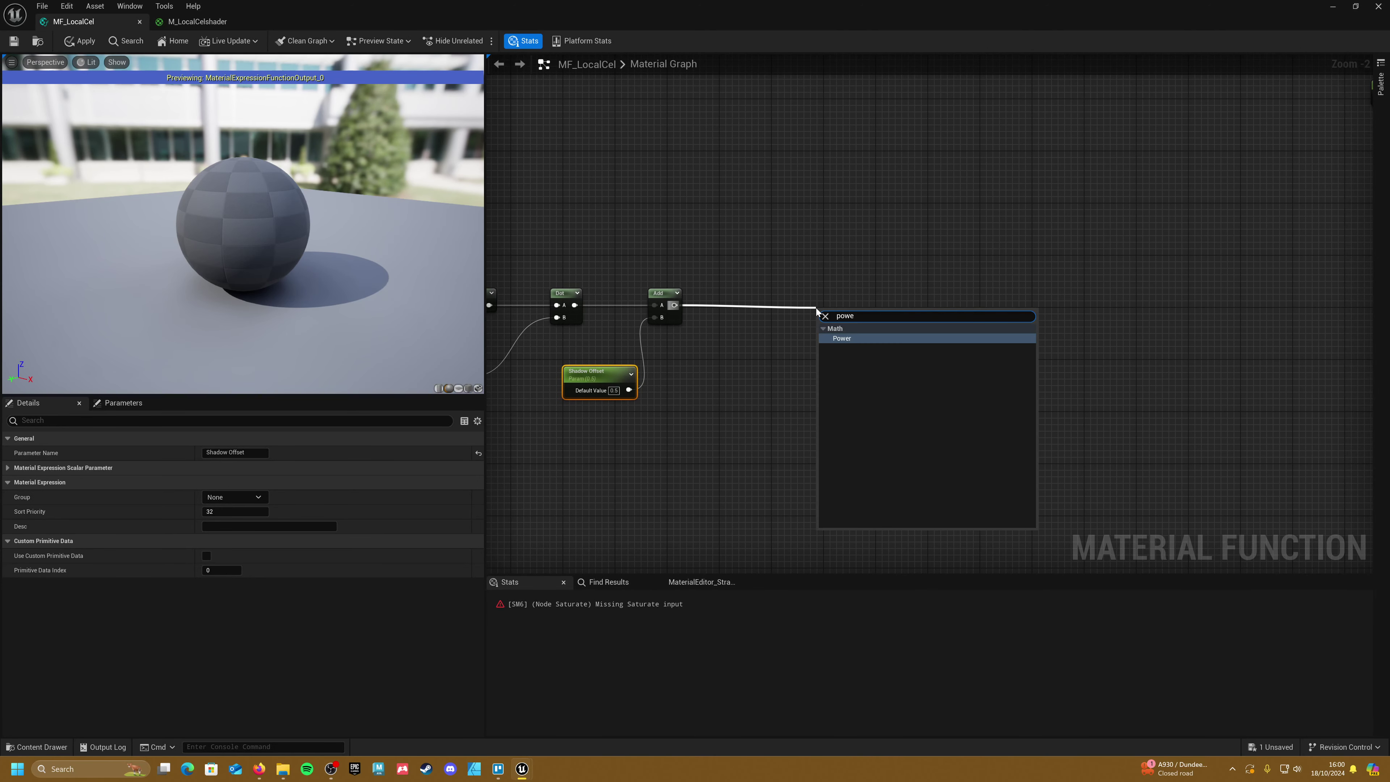
pyautogui.press('Return')
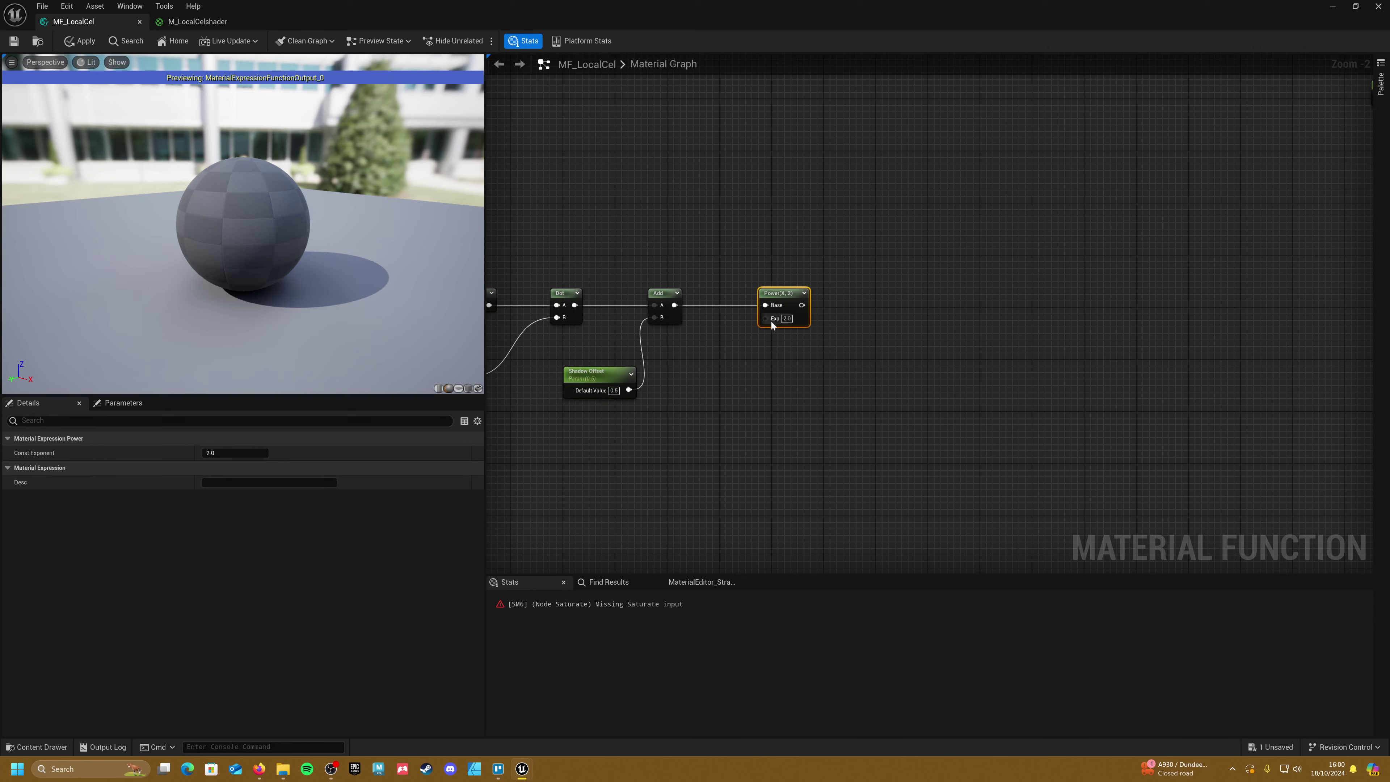
# Step: Promote the Power node's Exp input to a parameter and name it Step
pyautogui.rightClick(772, 325)
pyautogui.click(861, 381)
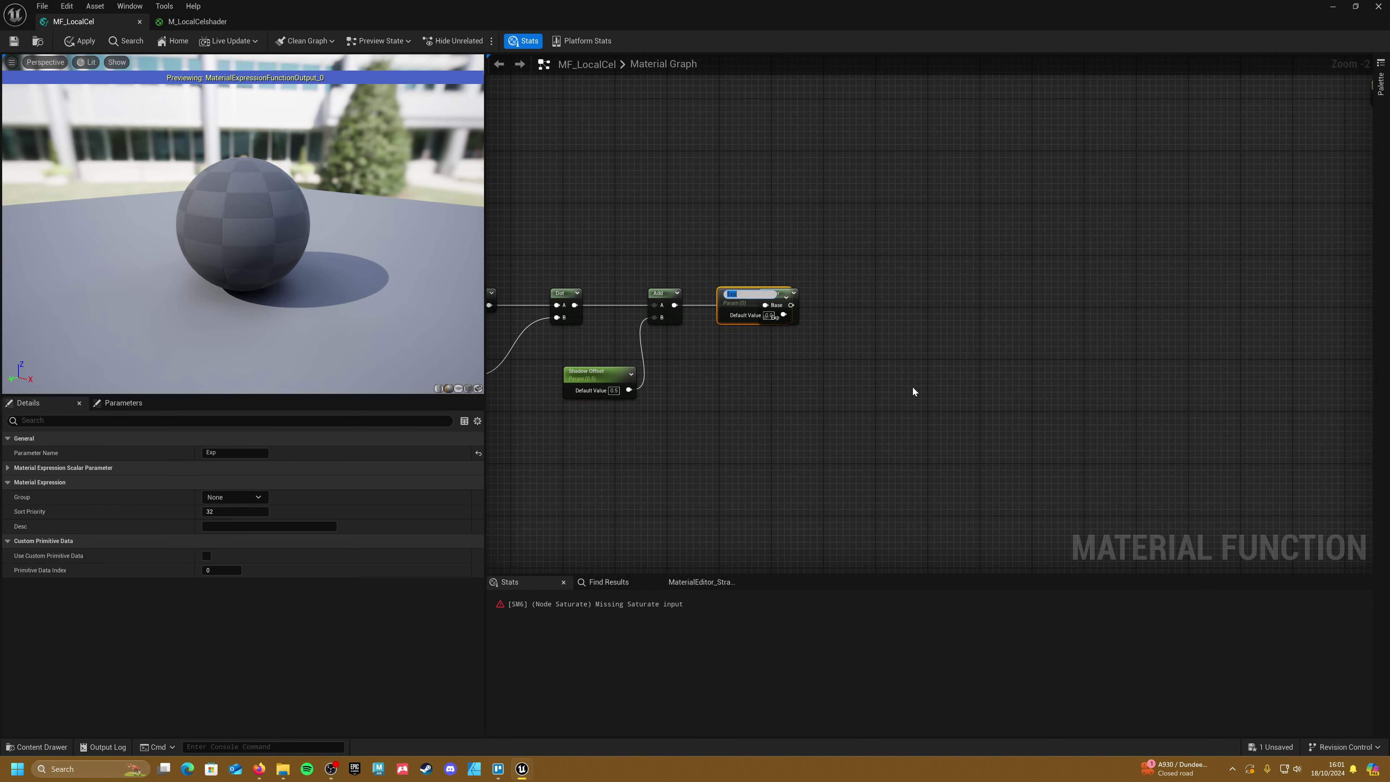
pyautogui.write('Step')
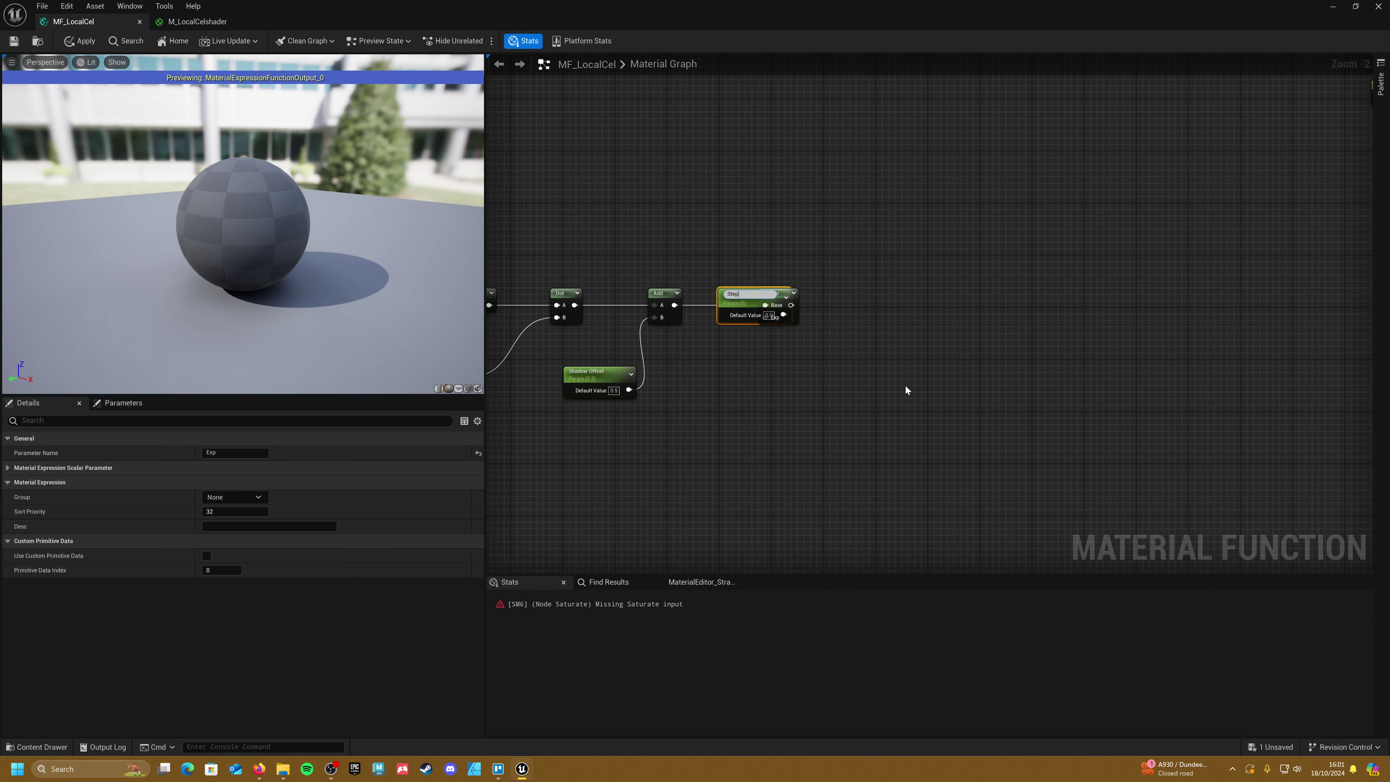